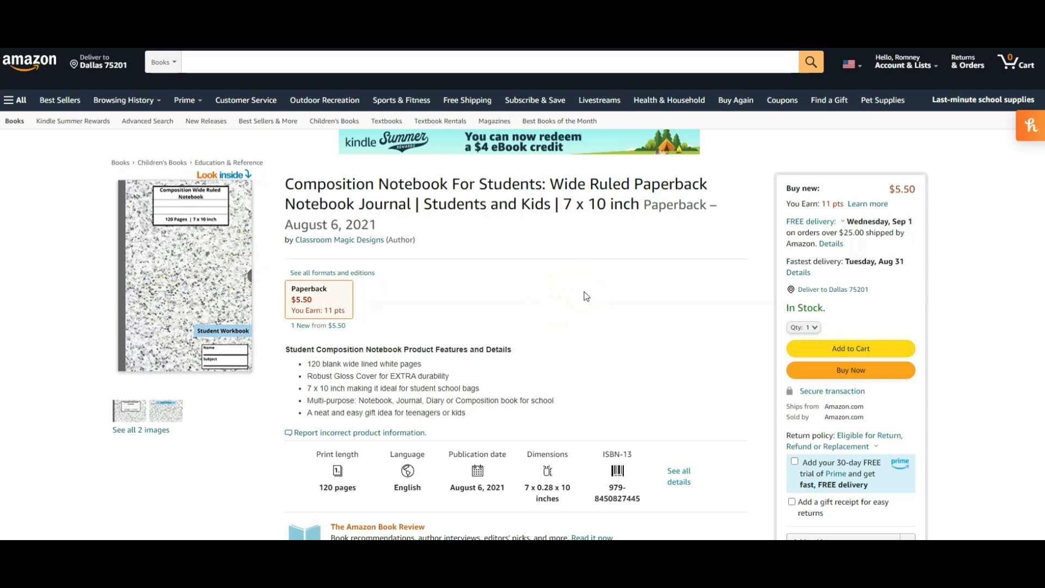
Examine the Amazon listing of the wide-ruled student composition notebook, including its product details.
{"action": "scroll", "coordinate": [586, 296], "scroll_direction": "down", "scroll_amount": 9}
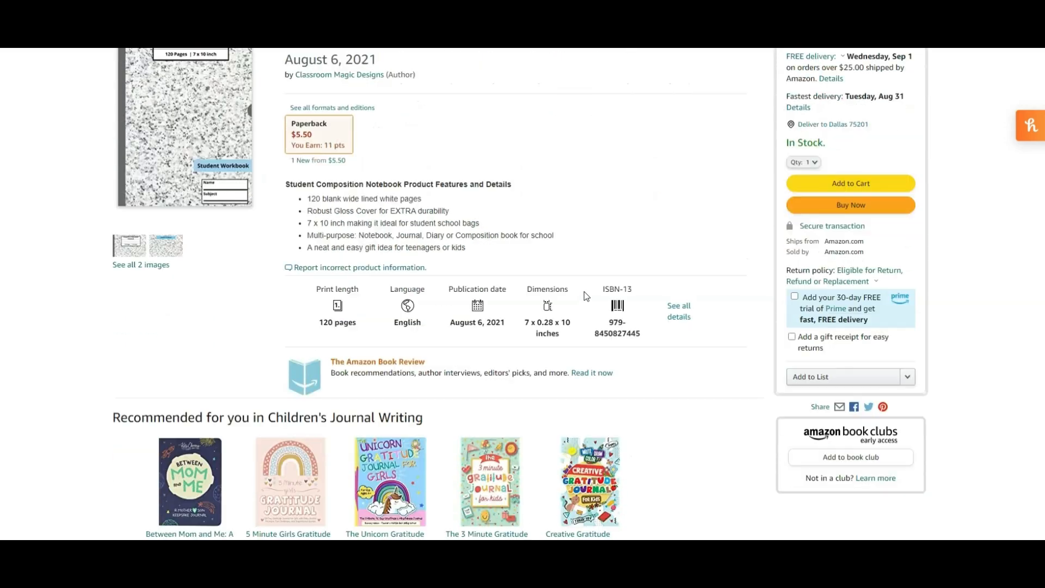
{"action": "scroll", "coordinate": [585, 295], "scroll_direction": "down", "scroll_amount": 7}
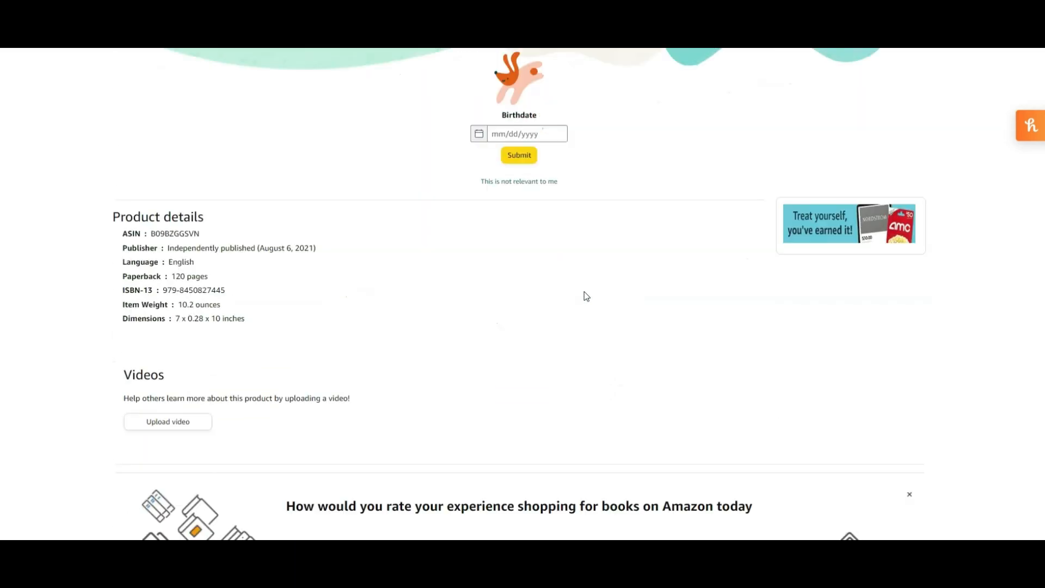
{"action": "scroll", "coordinate": [585, 294], "scroll_direction": "up", "scroll_amount": 4}
{"action": "scroll", "coordinate": [586, 290], "scroll_direction": "up", "scroll_amount": 12}
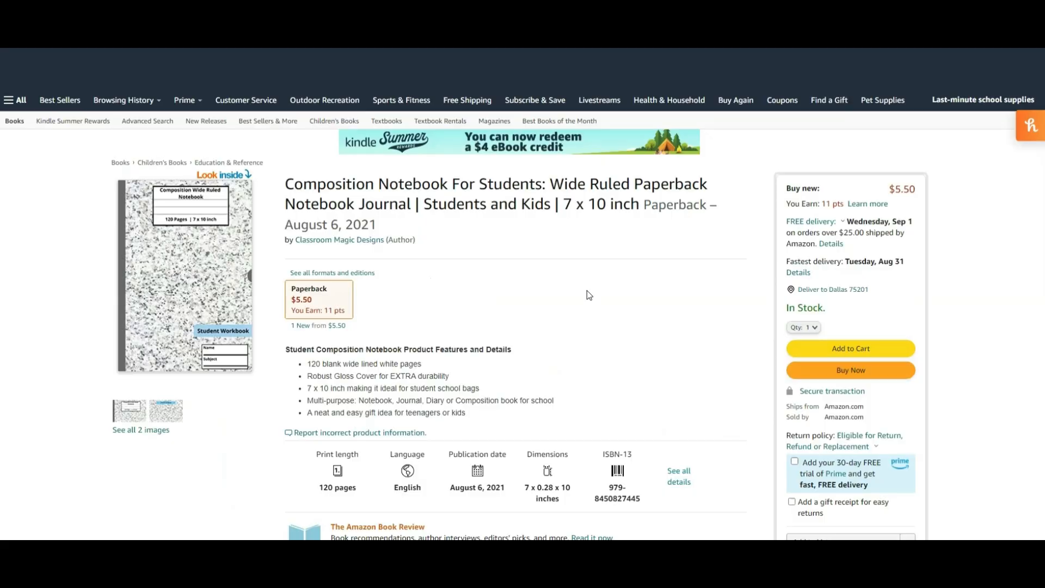
Switch to the Video Game Composition Notebook listing and examine its description, related products and From the Publisher comparison chart.
{"action": "mouse_move", "coordinate": [369, 551]}
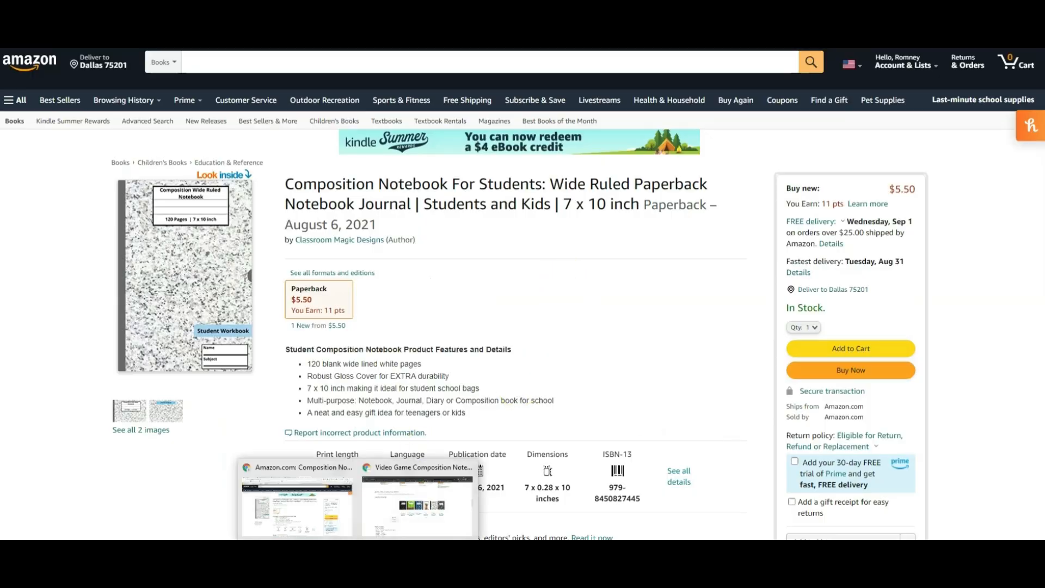
{"action": "left_click", "coordinate": [400, 514]}
{"action": "scroll", "coordinate": [863, 261], "scroll_direction": "up", "scroll_amount": 3}
{"action": "scroll", "coordinate": [863, 261], "scroll_direction": "down", "scroll_amount": 3}
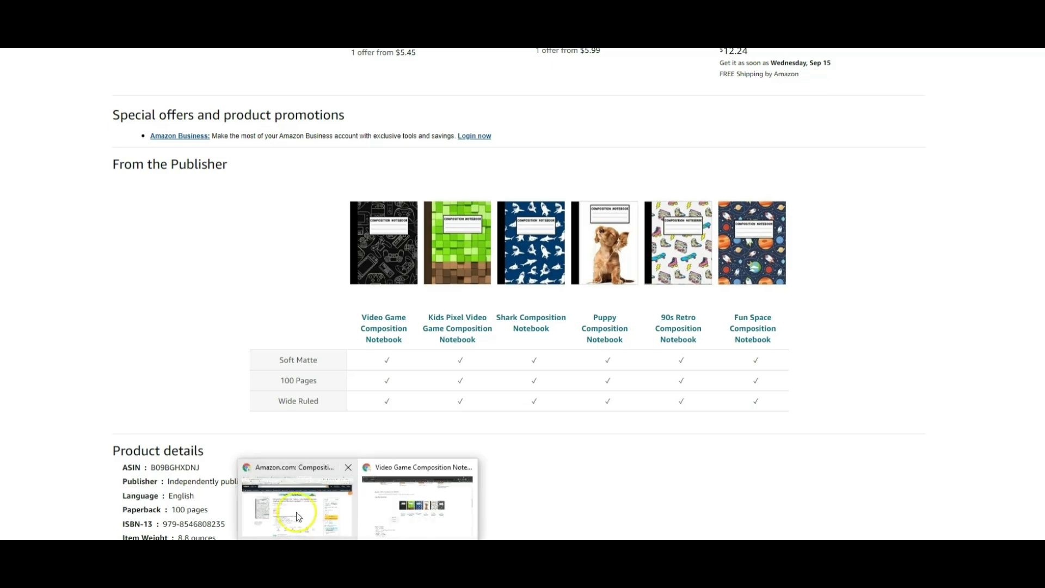
{"action": "left_click", "coordinate": [307, 509]}
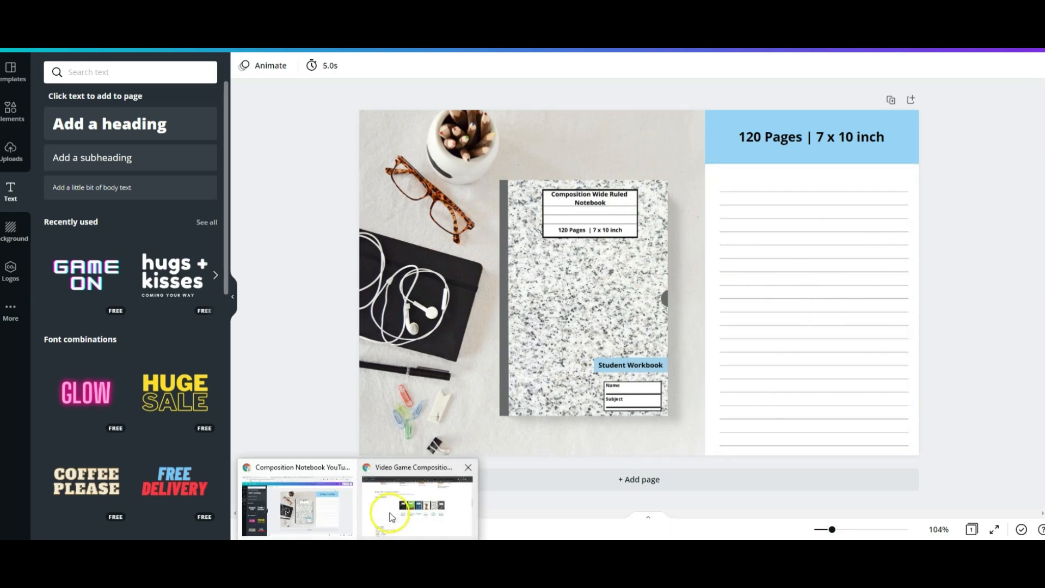
{"action": "left_click", "coordinate": [416, 503]}
{"action": "scroll", "coordinate": [887, 360], "scroll_direction": "up", "scroll_amount": 17}
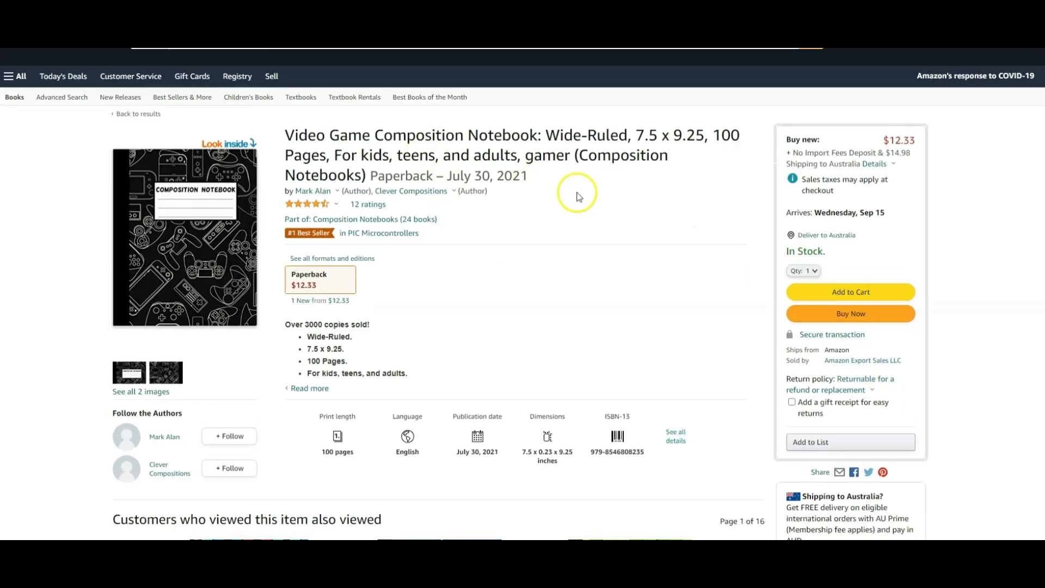
{"action": "scroll", "coordinate": [579, 197], "scroll_direction": "down", "scroll_amount": 15}
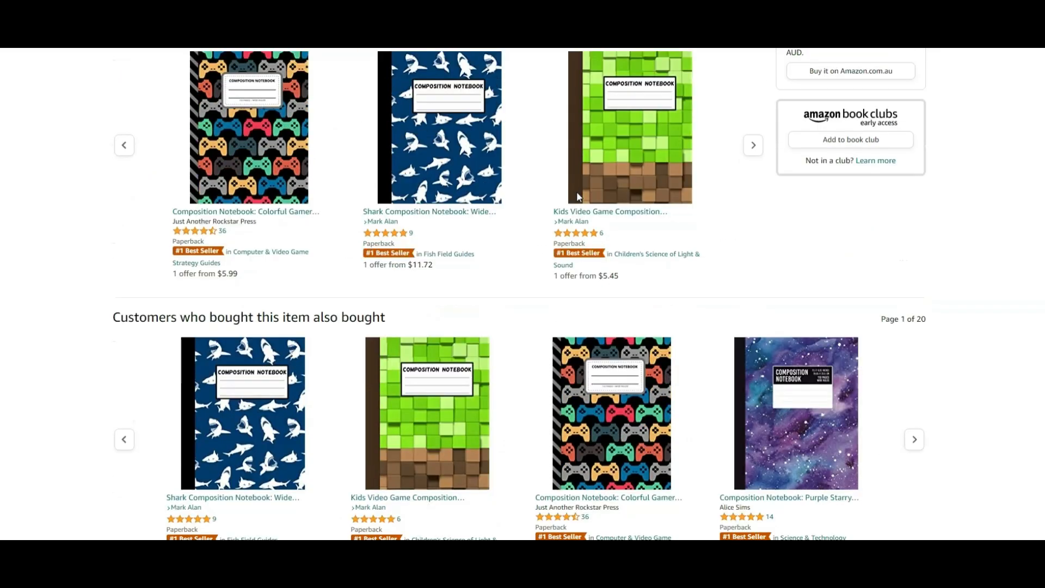
{"action": "scroll", "coordinate": [579, 197], "scroll_direction": "down", "scroll_amount": 5}
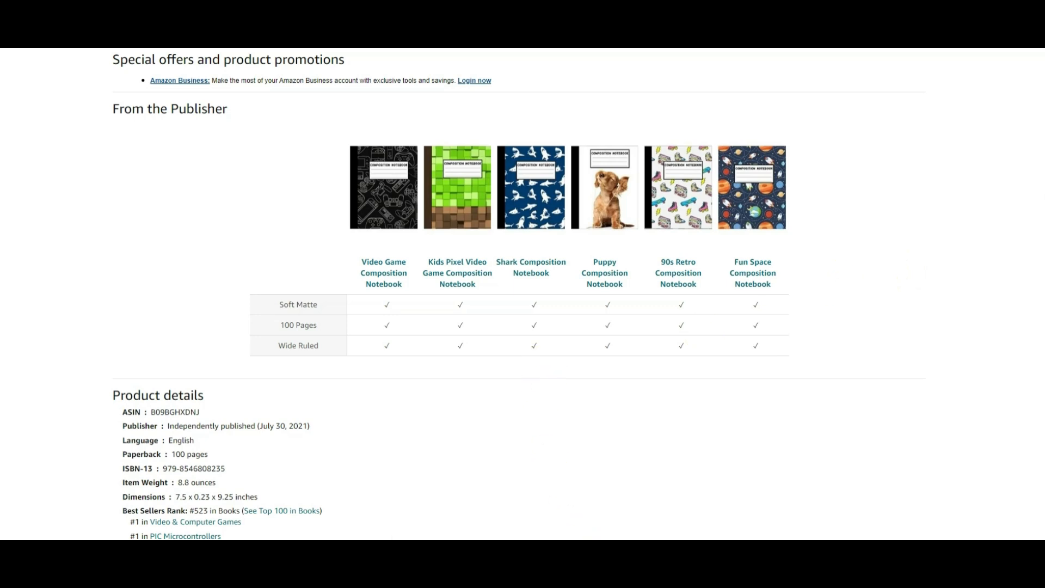
Switch to the Kindle Direct Publishing bookshelf and open Promote and Advertise for the Composition Notebook For Students paperback.
{"action": "left_click", "coordinate": [334, 506]}
{"action": "left_click", "coordinate": [500, 192]}
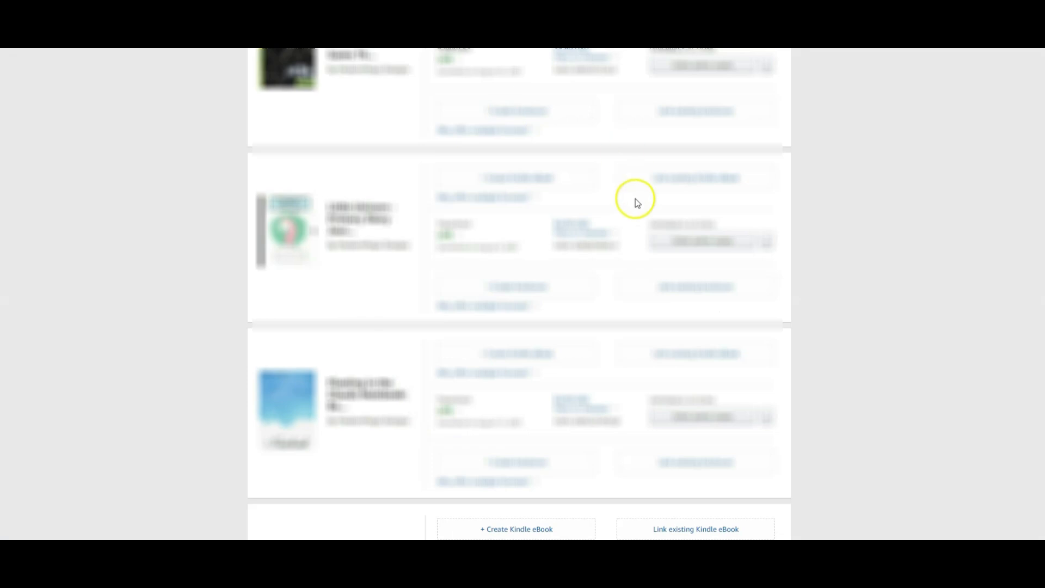
{"action": "scroll", "coordinate": [165, 296], "scroll_direction": "down", "scroll_amount": 9}
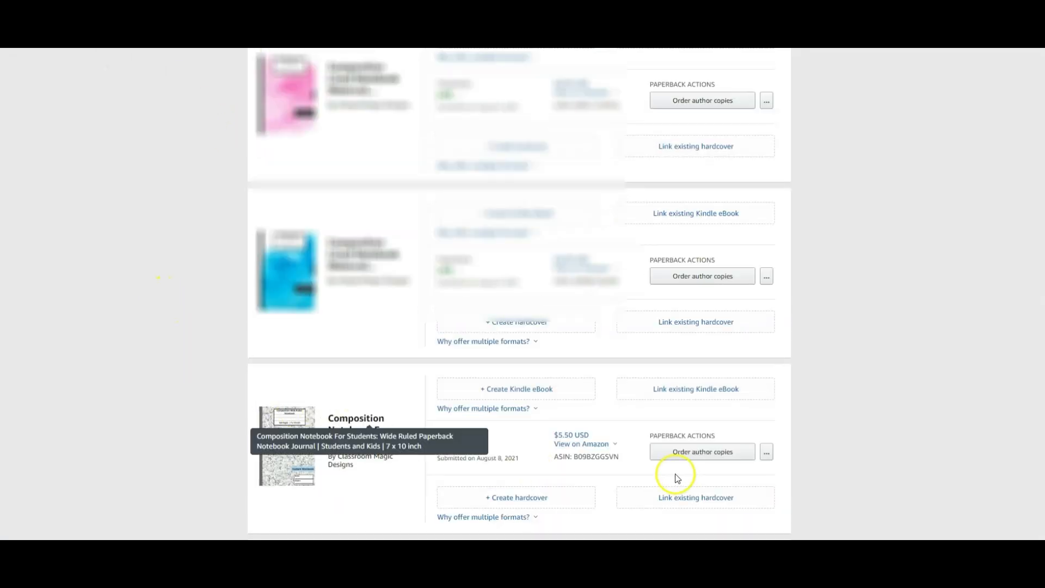
{"action": "left_click", "coordinate": [767, 454]}
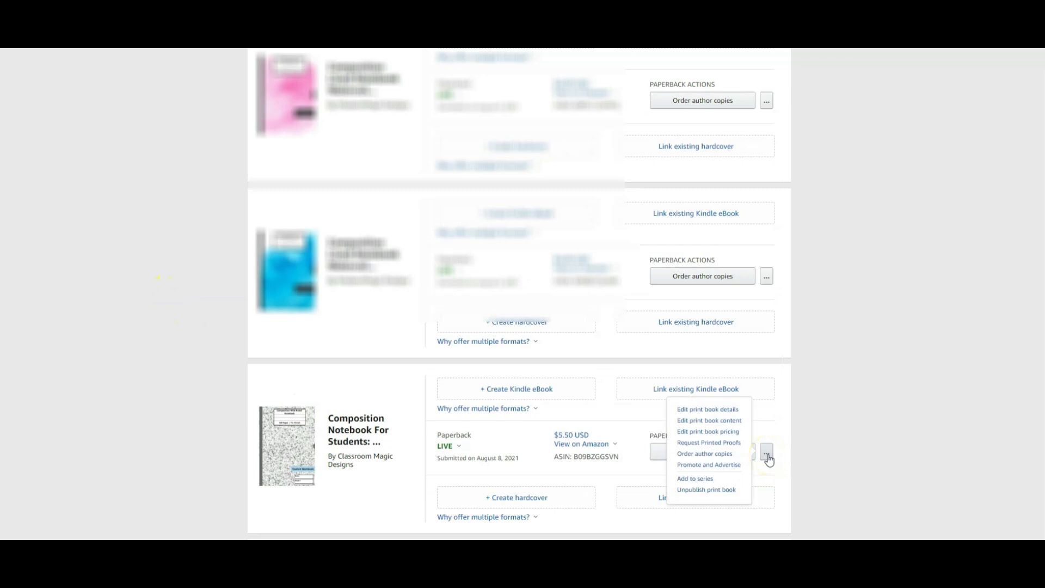
{"action": "left_click", "coordinate": [698, 466]}
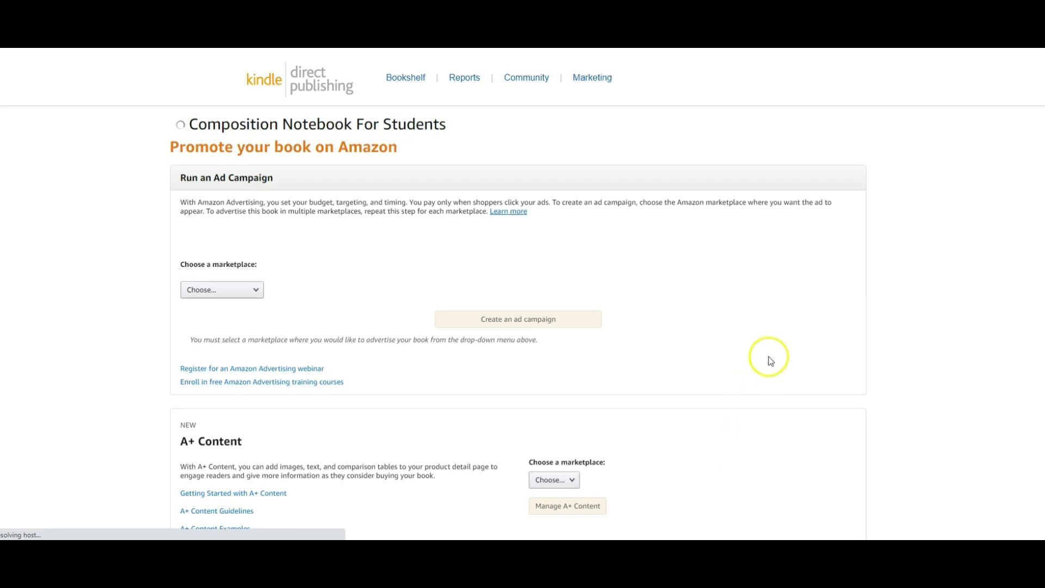
Choose Amazon.com as the A+ Content marketplace and open the management of its A+ content.
{"action": "scroll", "coordinate": [767, 359], "scroll_direction": "down", "scroll_amount": 2}
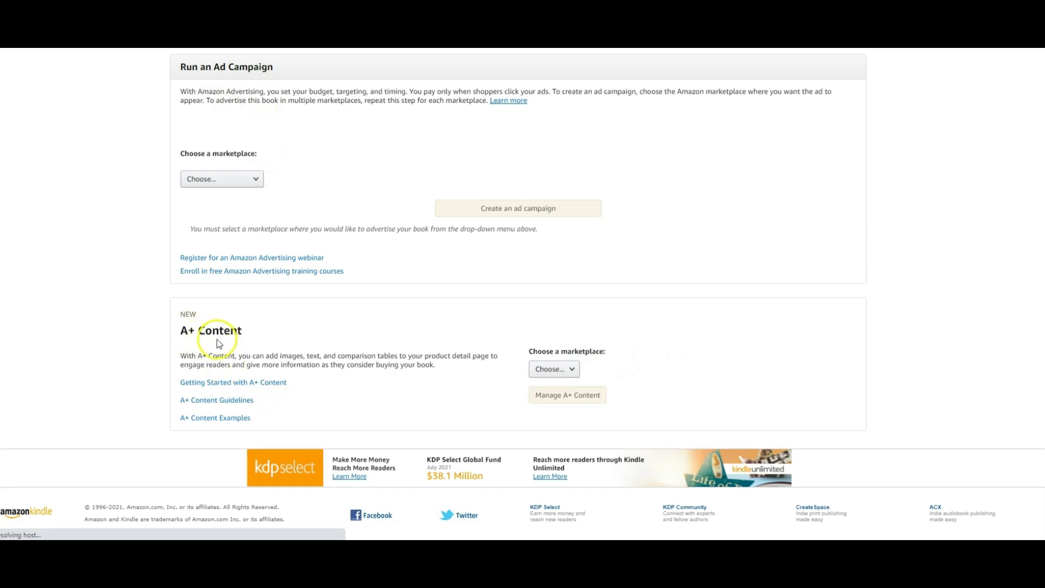
{"action": "left_click", "coordinate": [572, 369]}
{"action": "left_click", "coordinate": [572, 370]}
{"action": "left_click", "coordinate": [573, 370]}
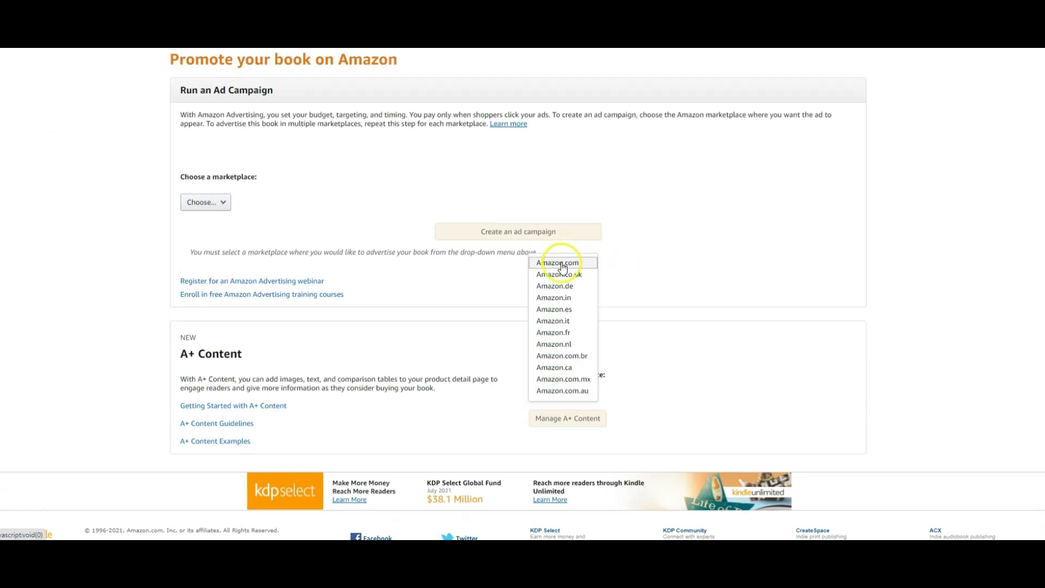
{"action": "left_click", "coordinate": [561, 262]}
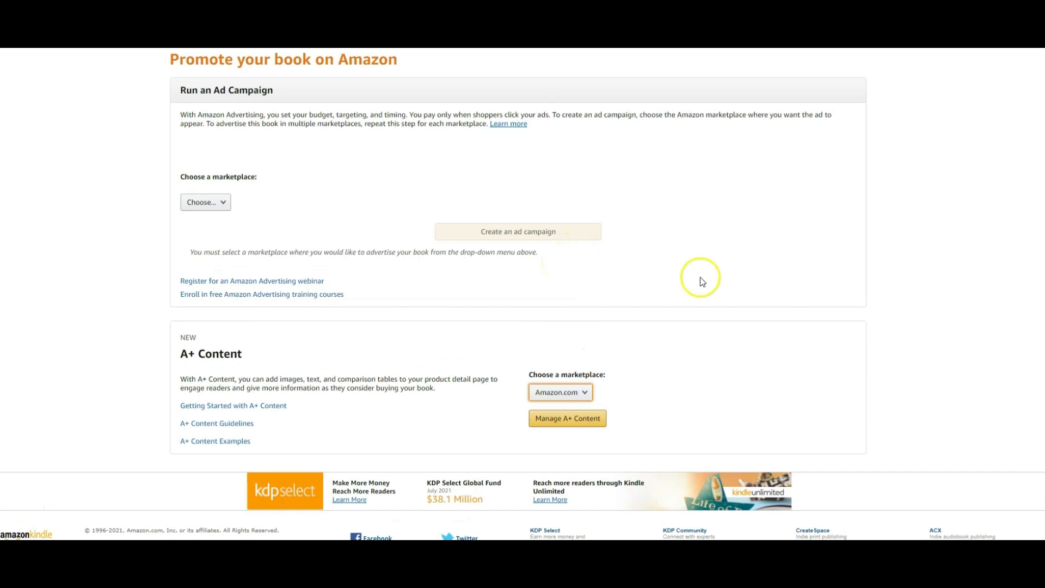
{"action": "left_click", "coordinate": [569, 420]}
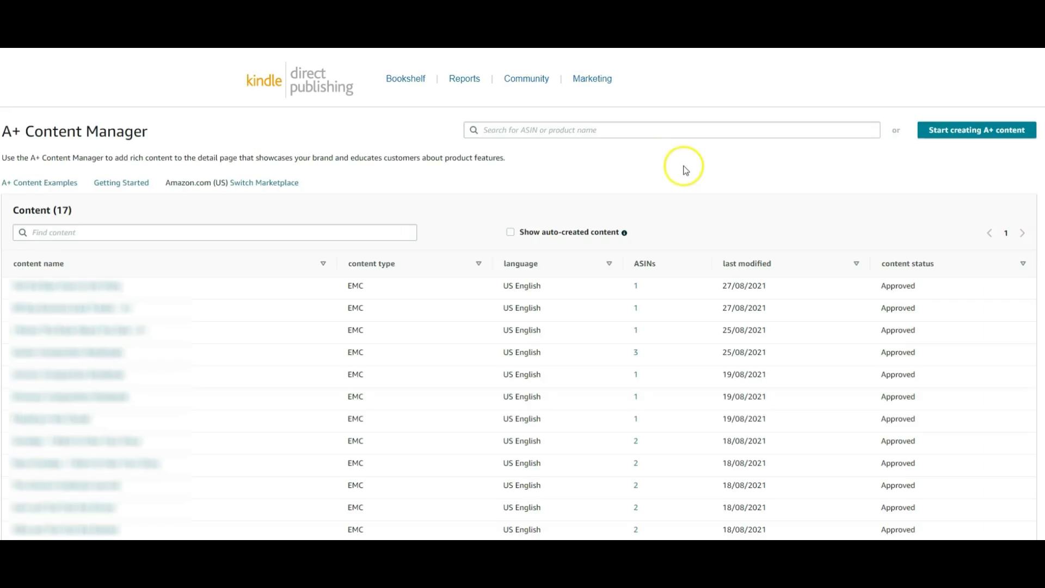
Start creating new A+ content and name it "Composition Notebook - Youtube Example".
{"action": "left_click", "coordinate": [960, 134]}
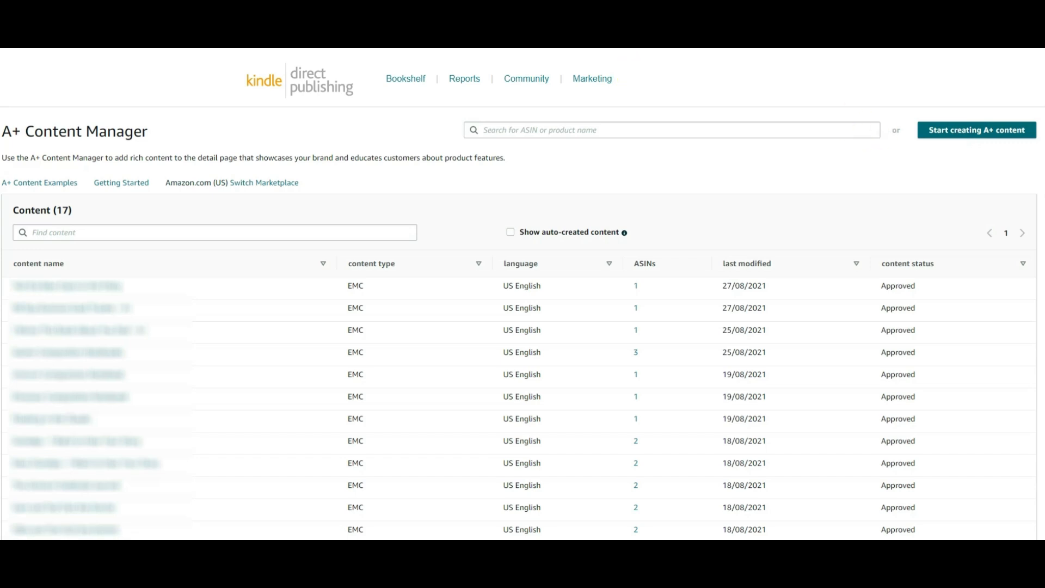
{"action": "left_click", "coordinate": [71, 256]}
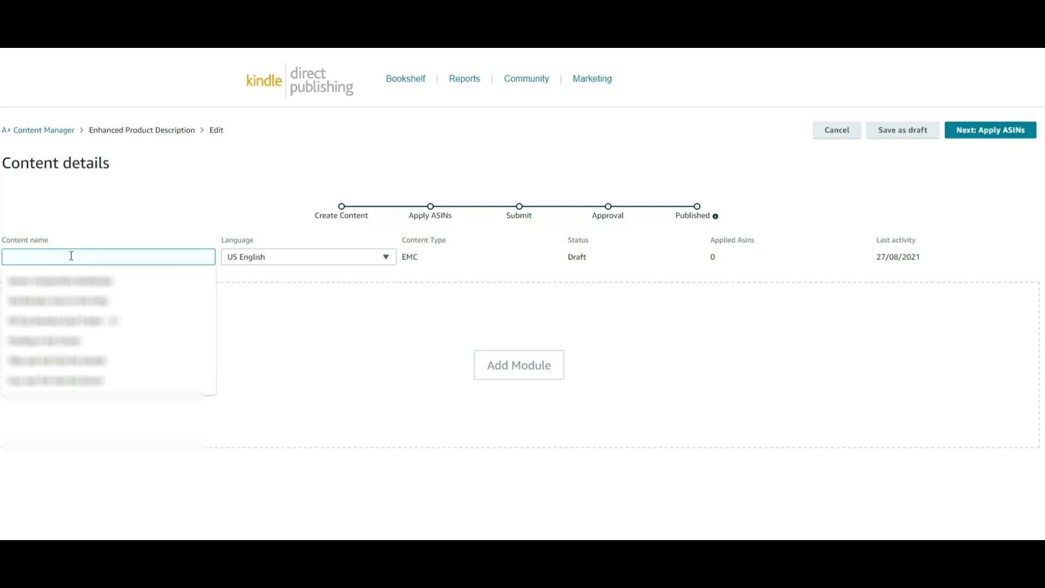
{"action": "type", "text": "C"}
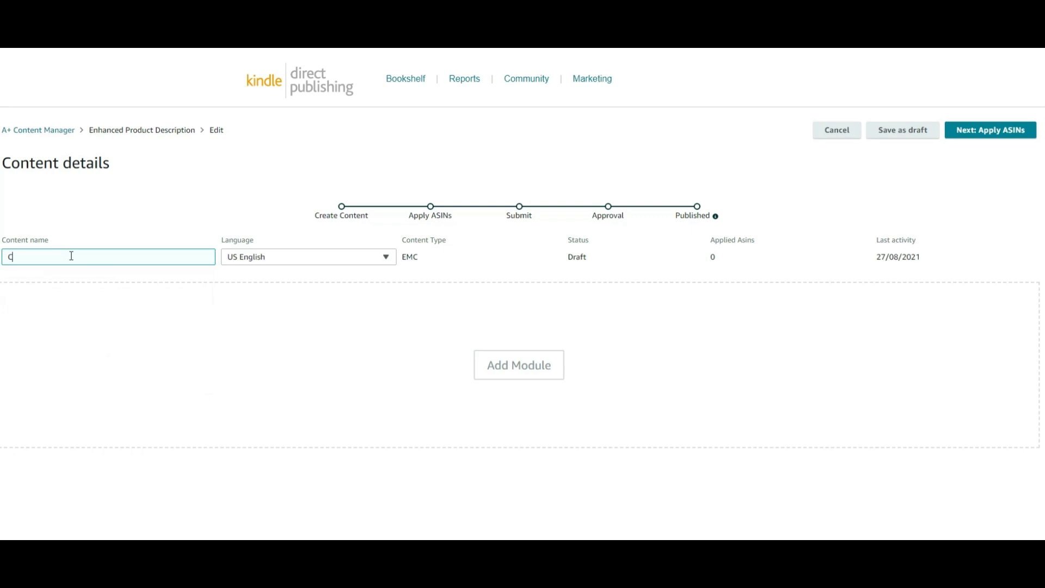
{"action": "type", "text": "omposition Noteb"}
{"action": "type", "text": "ook - Youtube Example"}
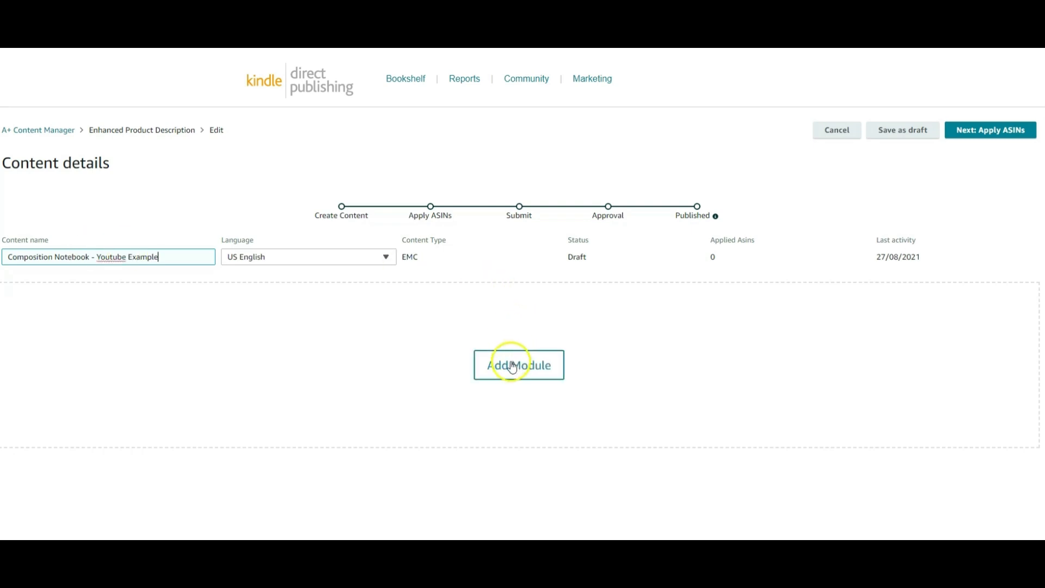
Add a Standard Image & Dark Text Overlay module to the A+ content.
{"action": "left_click", "coordinate": [512, 373]}
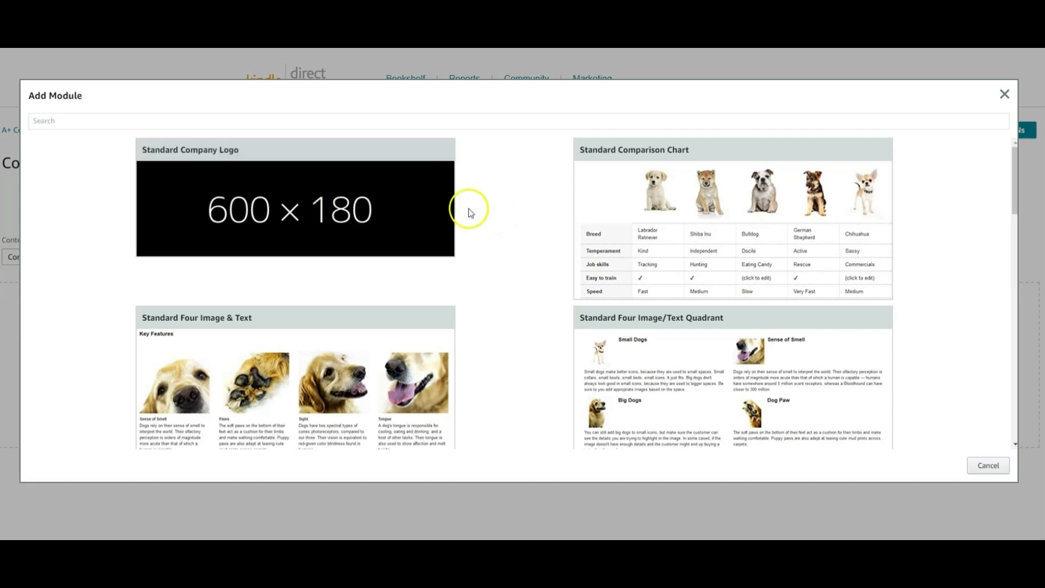
{"action": "scroll", "coordinate": [469, 212], "scroll_direction": "down", "scroll_amount": 3}
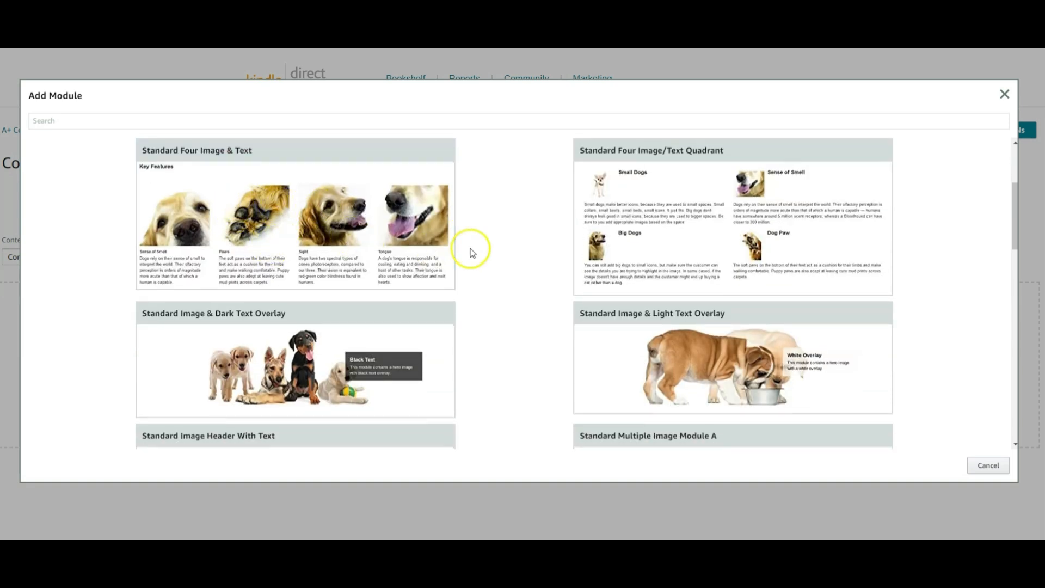
{"action": "scroll", "coordinate": [468, 250], "scroll_direction": "down", "scroll_amount": 2}
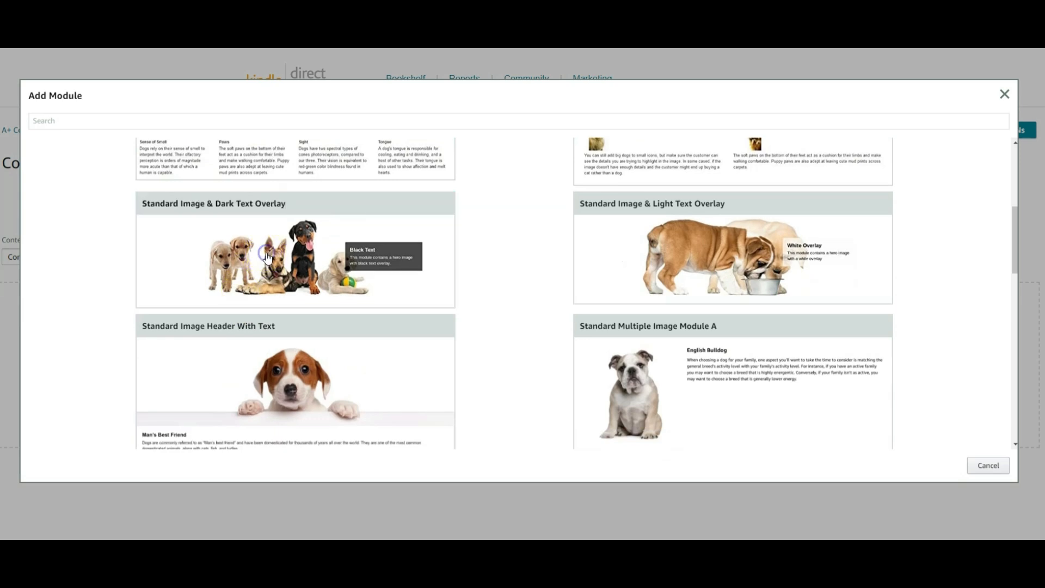
{"action": "left_click", "coordinate": [267, 257]}
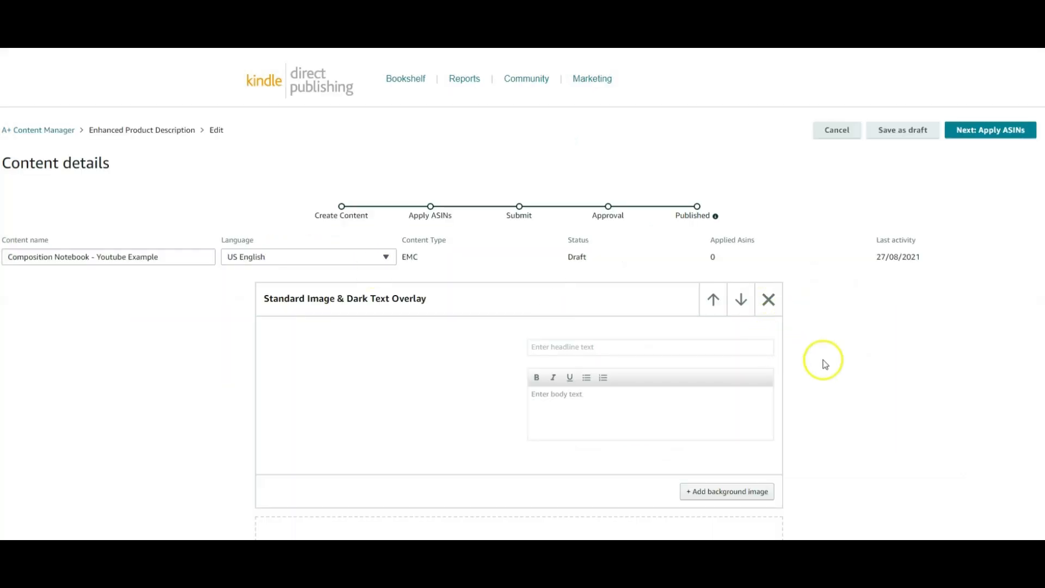
Look over the Standard Image & Dark Text Overlay module and remove it from the project.
{"action": "scroll", "coordinate": [892, 387], "scroll_direction": "down", "scroll_amount": 1}
{"action": "scroll", "coordinate": [893, 388], "scroll_direction": "down", "scroll_amount": 2}
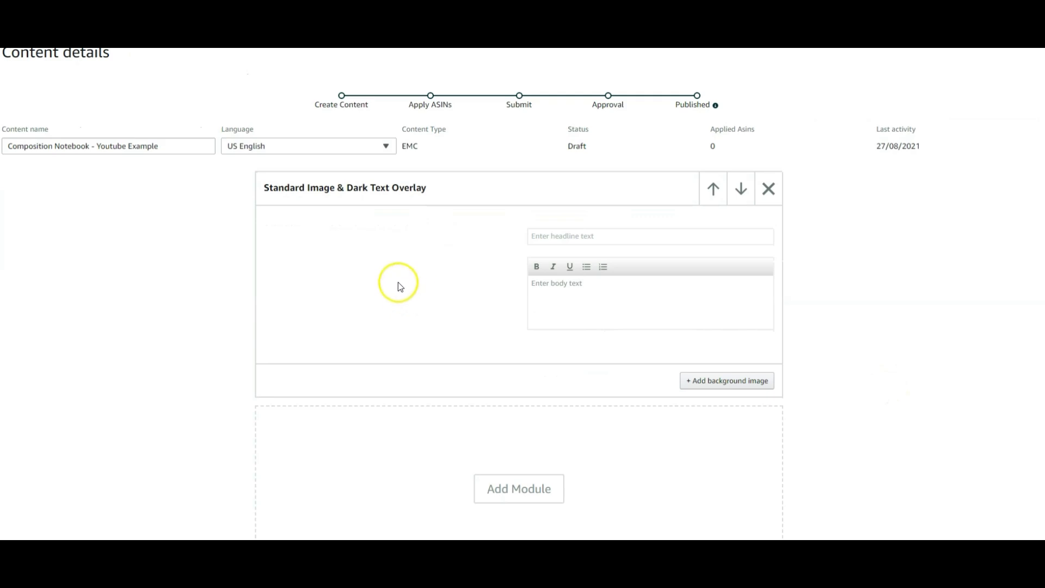
{"action": "scroll", "coordinate": [396, 267], "scroll_direction": "down", "scroll_amount": 3}
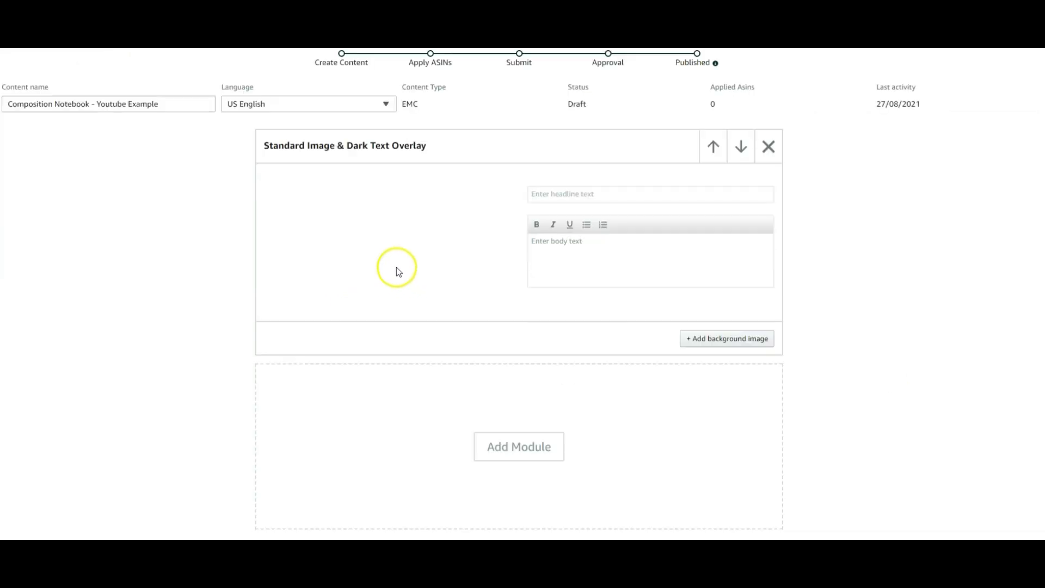
{"action": "scroll", "coordinate": [395, 300], "scroll_direction": "up", "scroll_amount": 3}
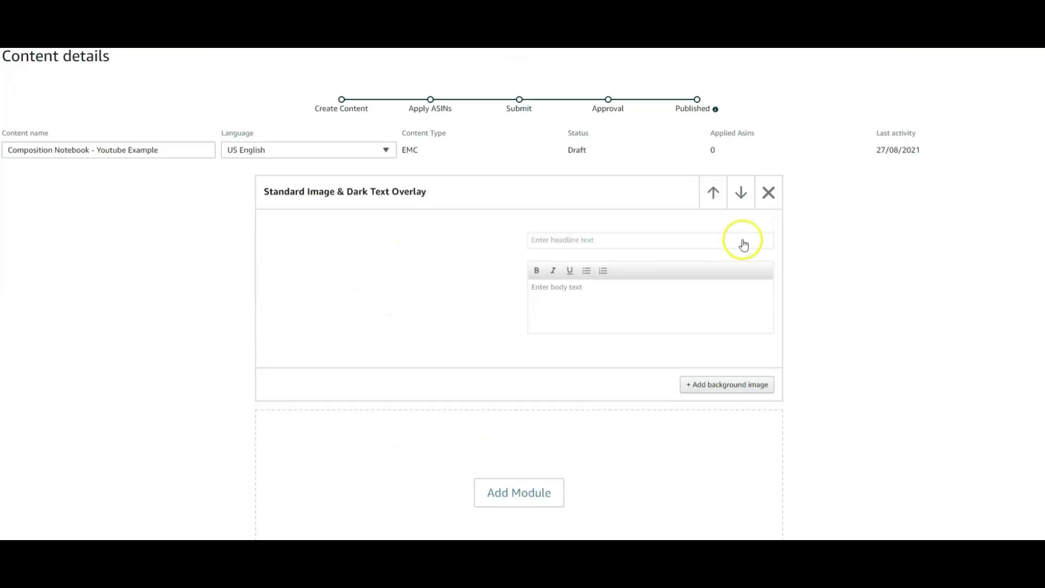
{"action": "left_click", "coordinate": [766, 195]}
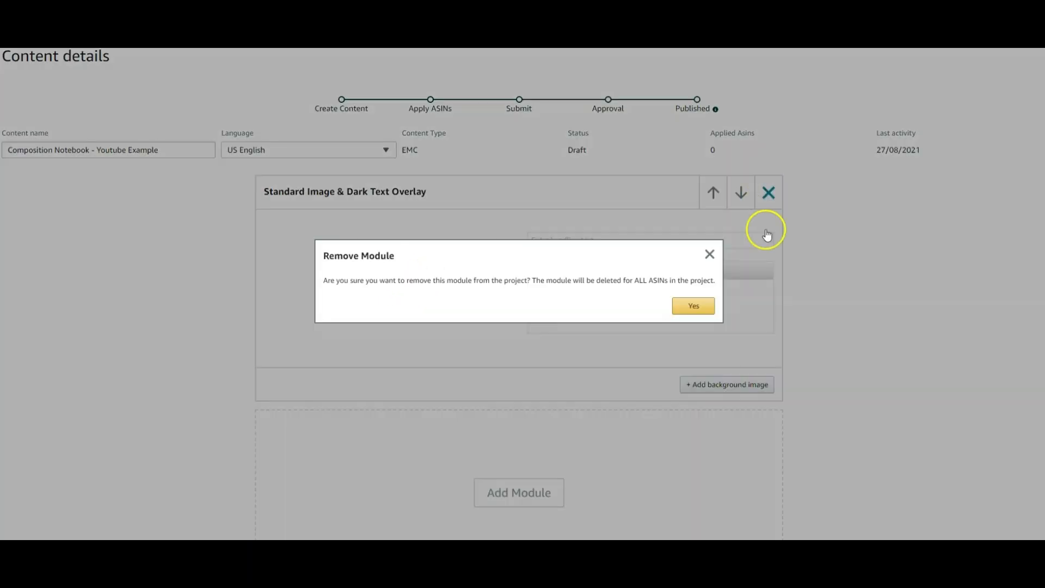
{"action": "left_click", "coordinate": [692, 305]}
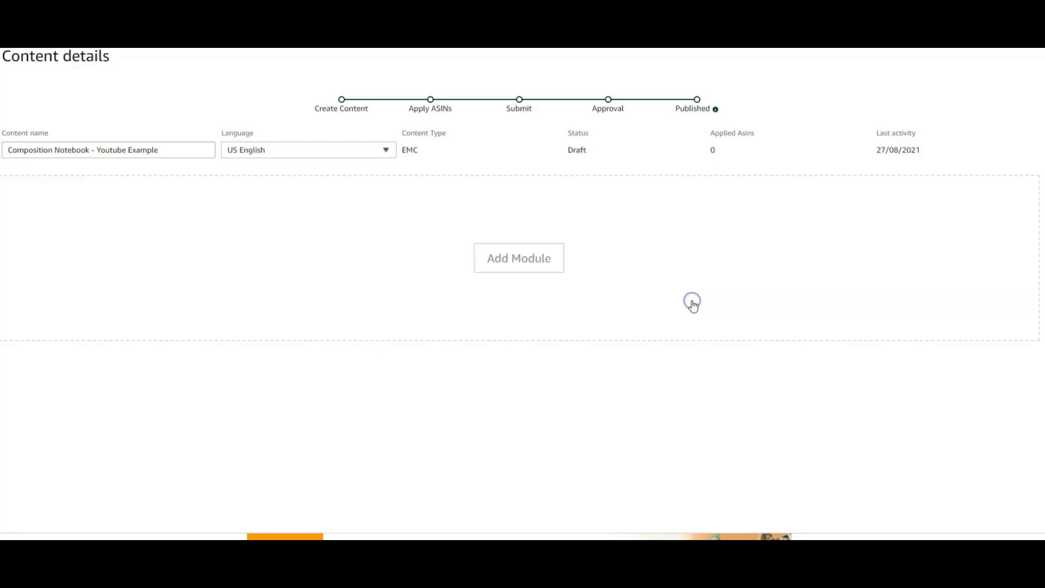
Try out a Standard Multiple Image Module A in the A+ content and remove it from the project.
{"action": "left_click", "coordinate": [512, 266]}
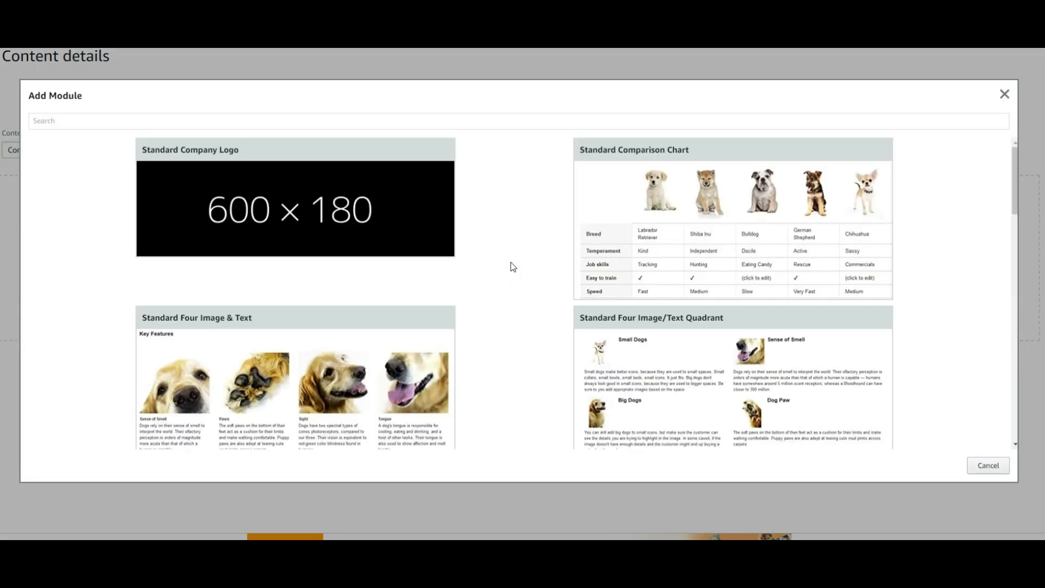
{"action": "scroll", "coordinate": [511, 262], "scroll_direction": "down", "scroll_amount": 10}
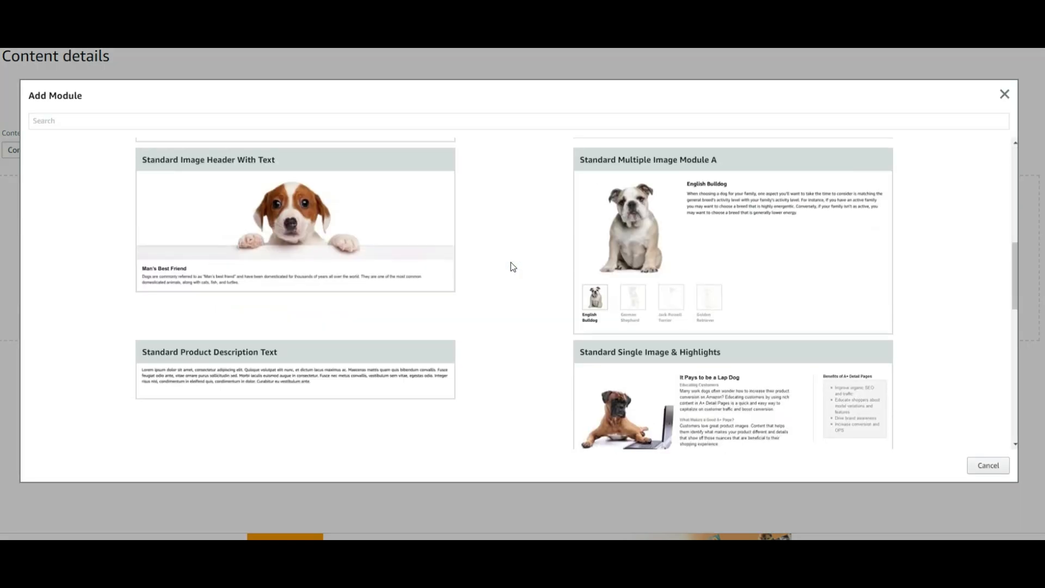
{"action": "scroll", "coordinate": [511, 262], "scroll_direction": "down", "scroll_amount": 3}
{"action": "scroll", "coordinate": [511, 262], "scroll_direction": "up", "scroll_amount": 4}
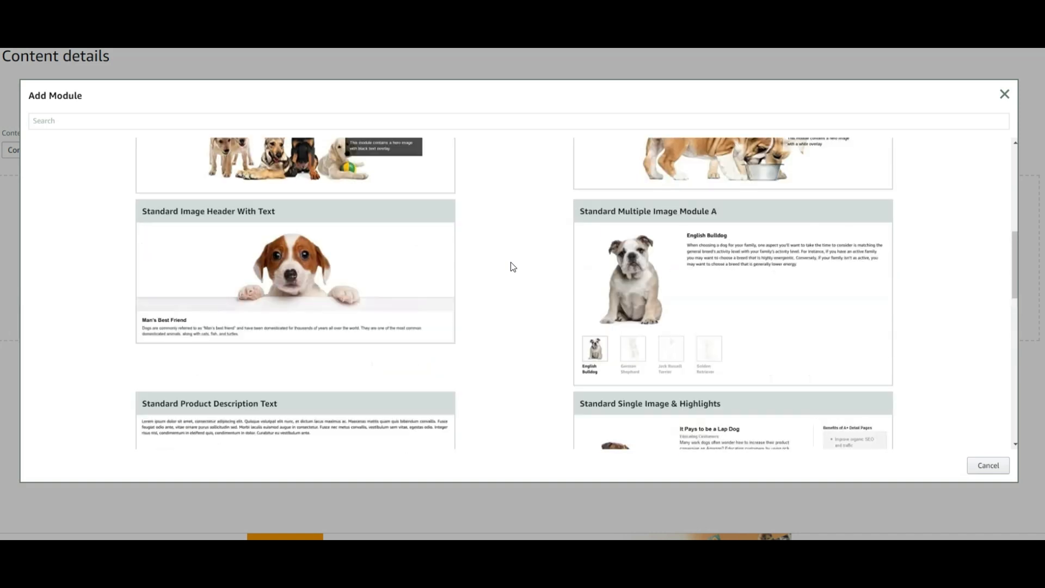
{"action": "scroll", "coordinate": [514, 261], "scroll_direction": "up", "scroll_amount": 3}
{"action": "left_click", "coordinate": [669, 312]}
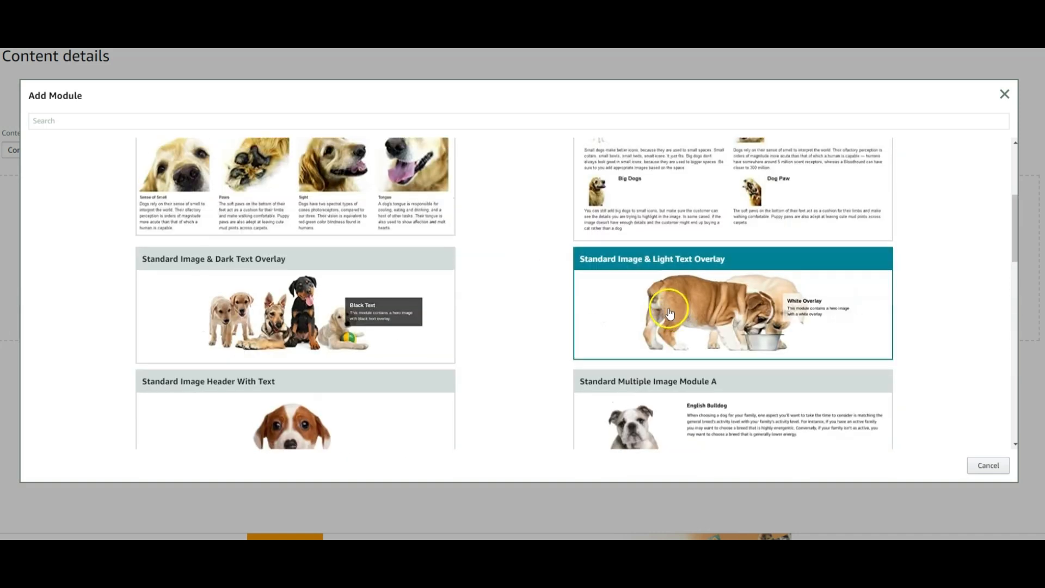
{"action": "scroll", "coordinate": [502, 319], "scroll_direction": "down", "scroll_amount": 3}
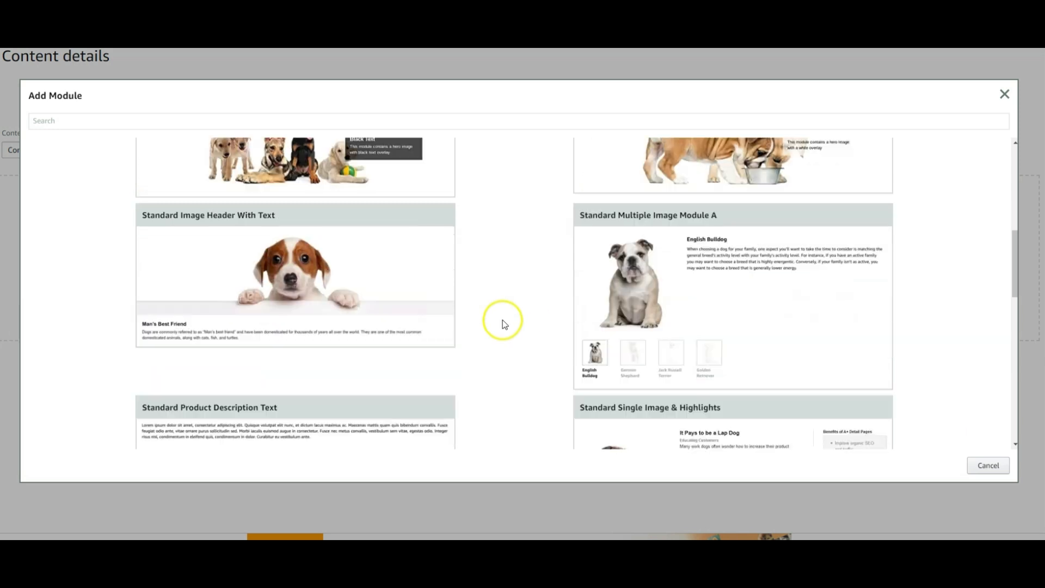
{"action": "left_click", "coordinate": [632, 282]}
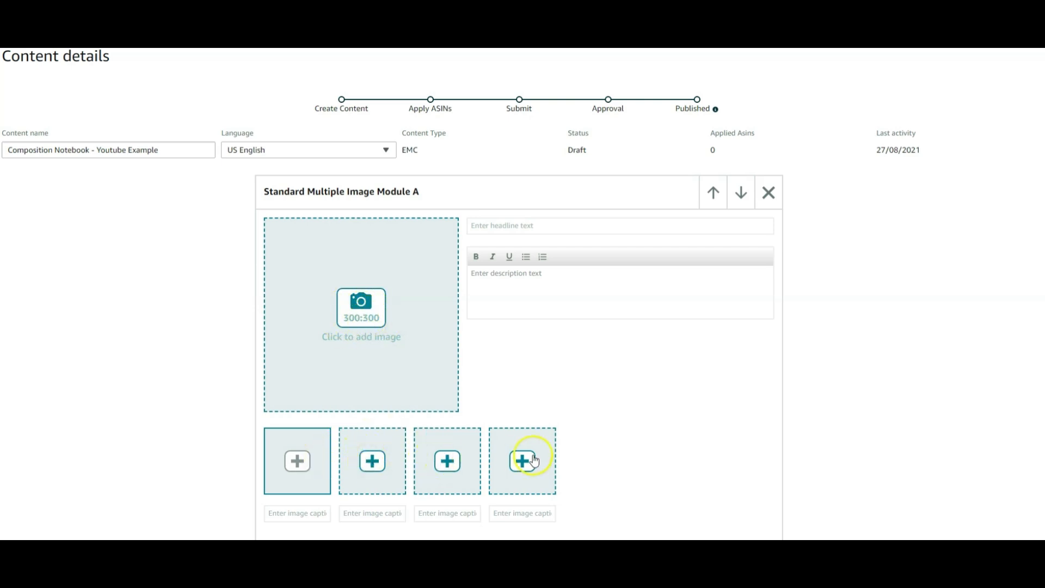
{"action": "left_click", "coordinate": [769, 194]}
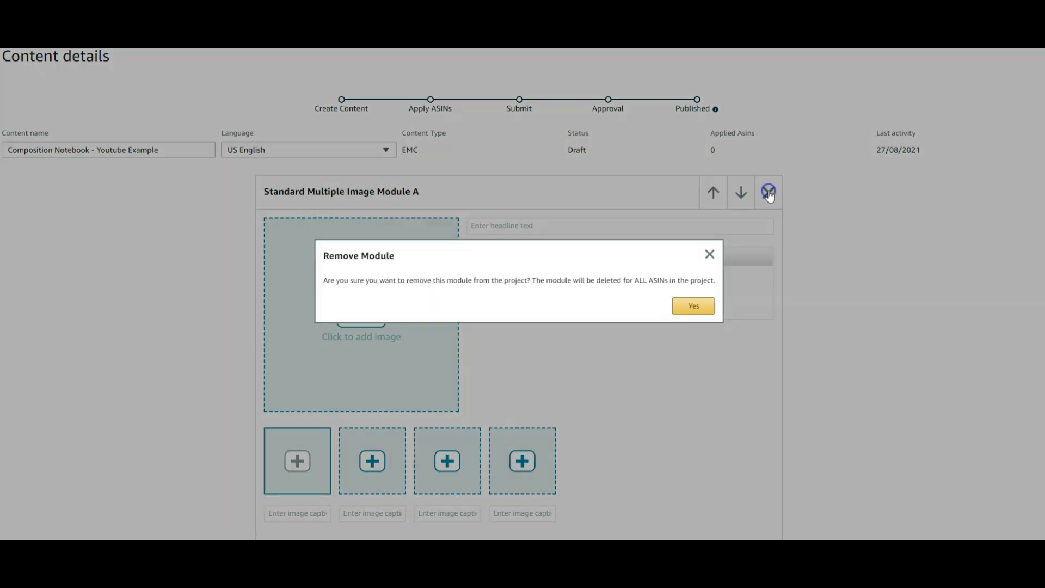
{"action": "left_click", "coordinate": [685, 307]}
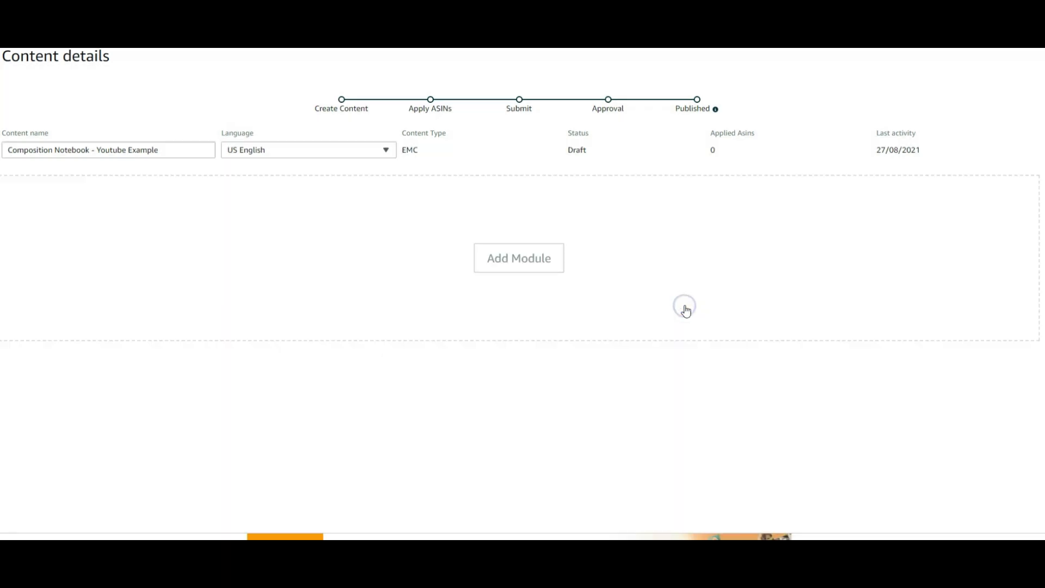
Add a Standard Image Header With Text module to the A+ content, checking the example notebook design in Canva.
{"action": "left_click", "coordinate": [535, 264]}
{"action": "scroll", "coordinate": [524, 305], "scroll_direction": "down", "scroll_amount": 5}
{"action": "scroll", "coordinate": [526, 301], "scroll_direction": "down", "scroll_amount": 4}
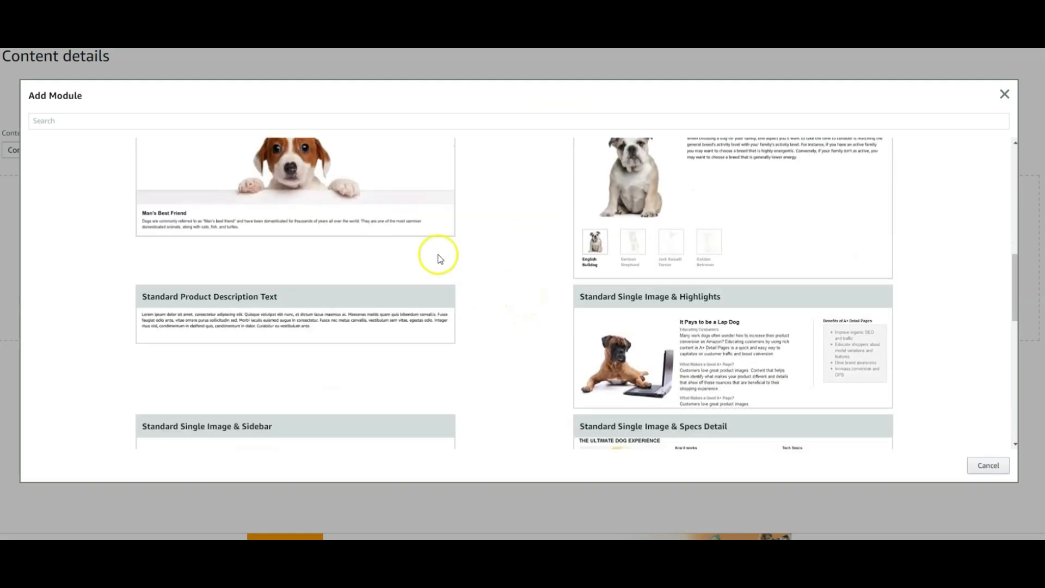
{"action": "scroll", "coordinate": [503, 223], "scroll_direction": "up", "scroll_amount": 1}
{"action": "scroll", "coordinate": [505, 226], "scroll_direction": "up", "scroll_amount": 1}
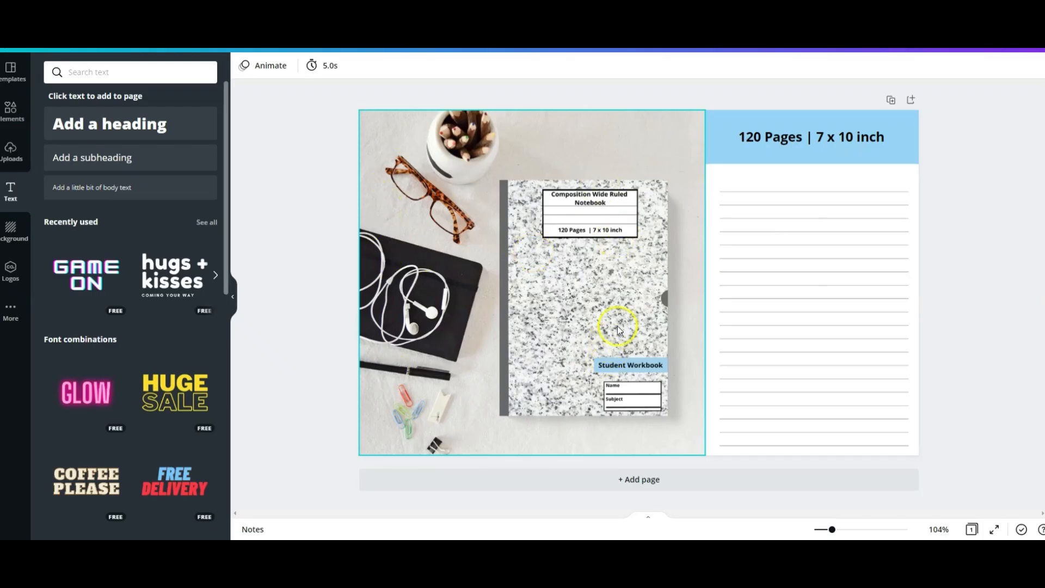
{"action": "left_click", "coordinate": [785, 124]}
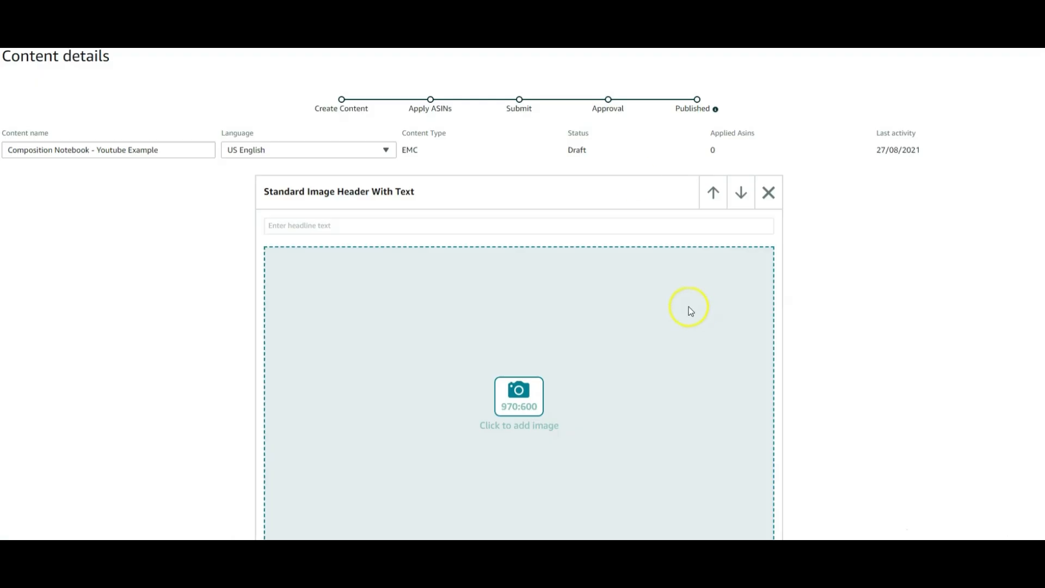
{"action": "scroll", "coordinate": [366, 174], "scroll_direction": "down", "scroll_amount": 1}
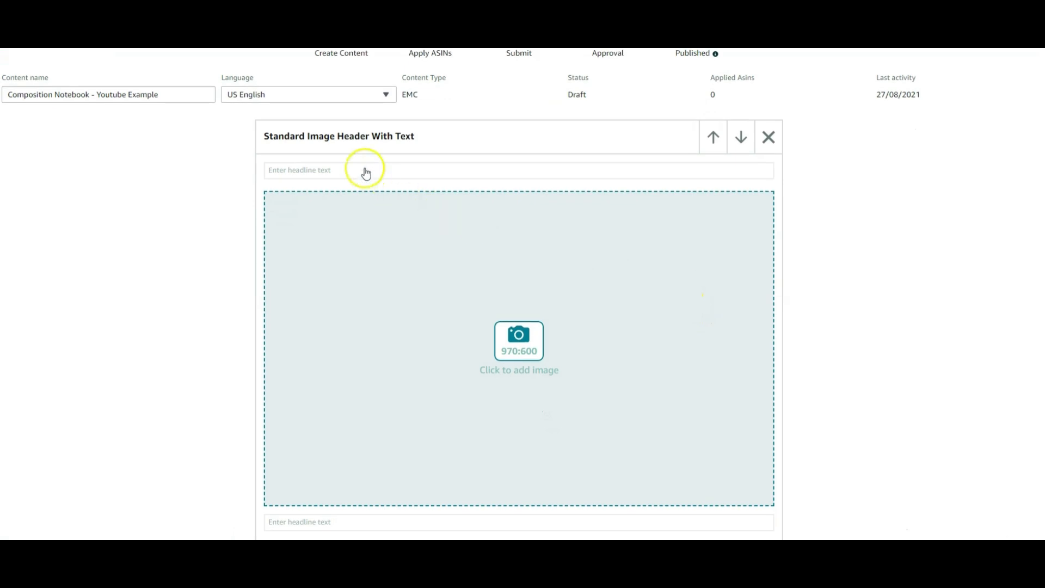
Enter "Marble Composition Notebook" as the headline above the image in the Standard Image Header With Text module.
{"action": "left_click", "coordinate": [356, 170]}
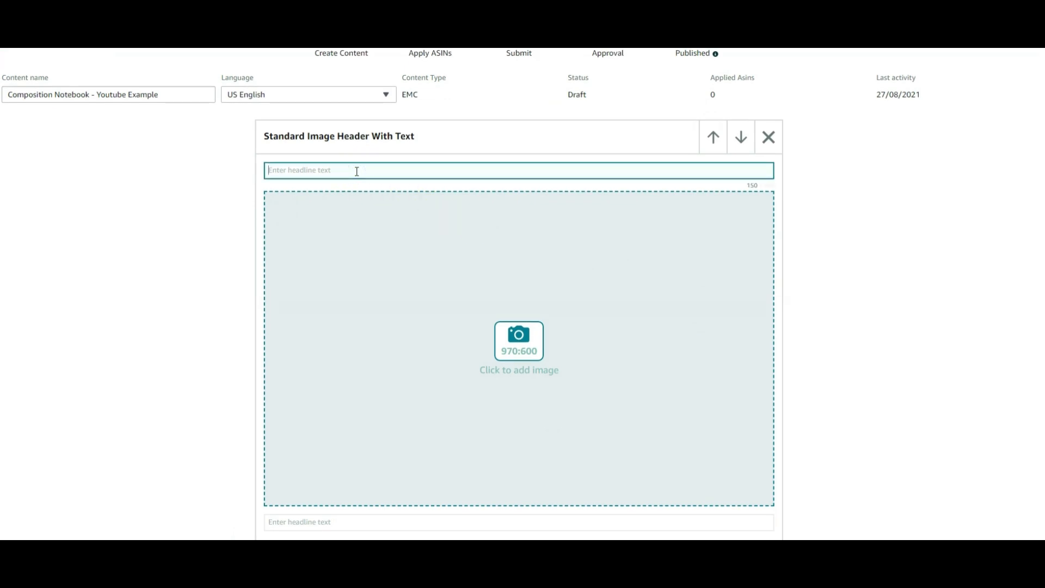
{"action": "type", "text": "Marble Composition Notebook"}
{"action": "scroll", "coordinate": [611, 276], "scroll_direction": "down", "scroll_amount": 2}
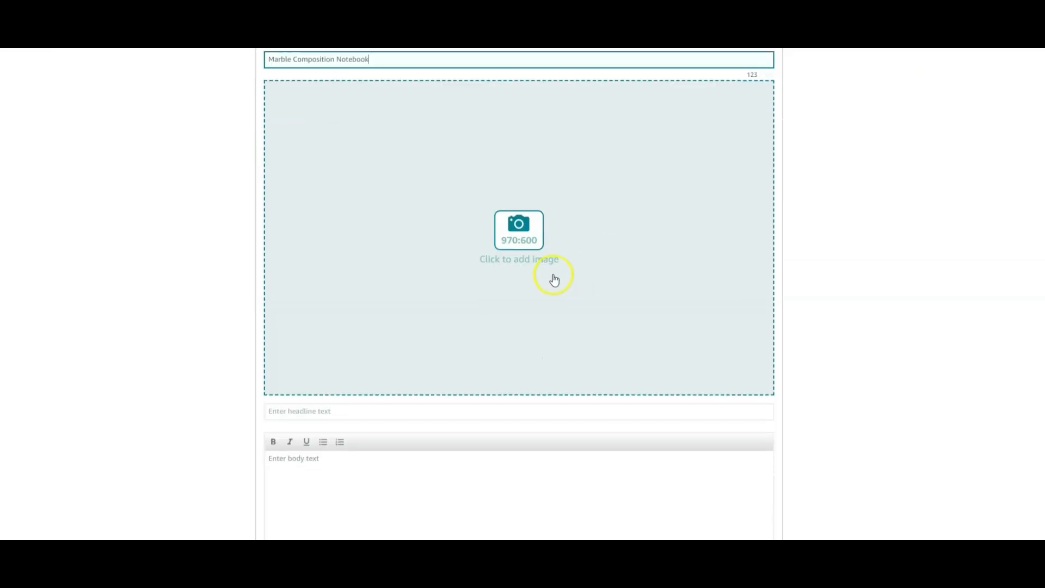
{"action": "scroll", "coordinate": [555, 242], "scroll_direction": "up", "scroll_amount": 1}
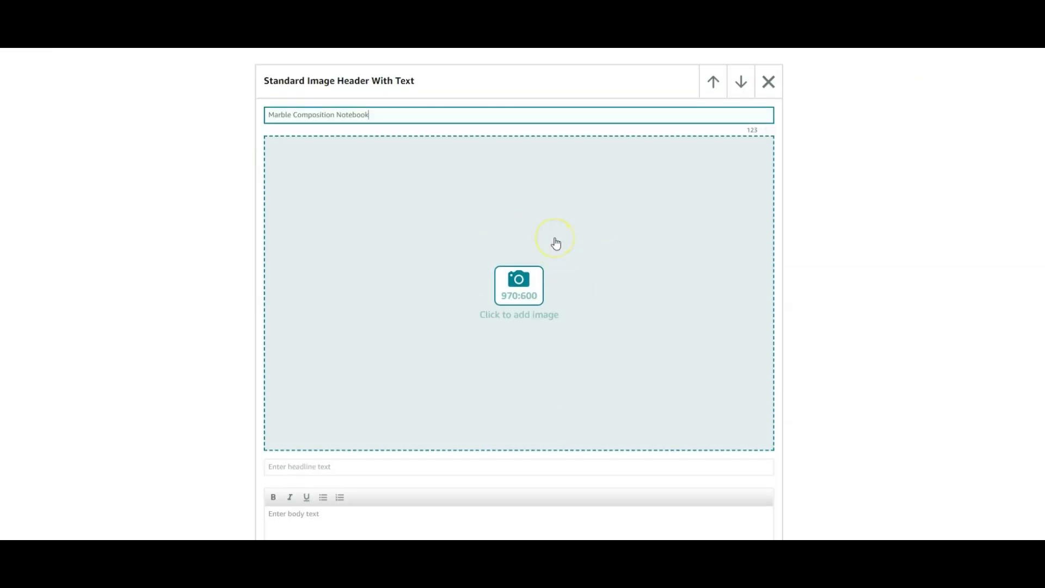
{"action": "scroll", "coordinate": [551, 252], "scroll_direction": "up", "scroll_amount": 1}
{"action": "scroll", "coordinate": [551, 252], "scroll_direction": "down", "scroll_amount": 1}
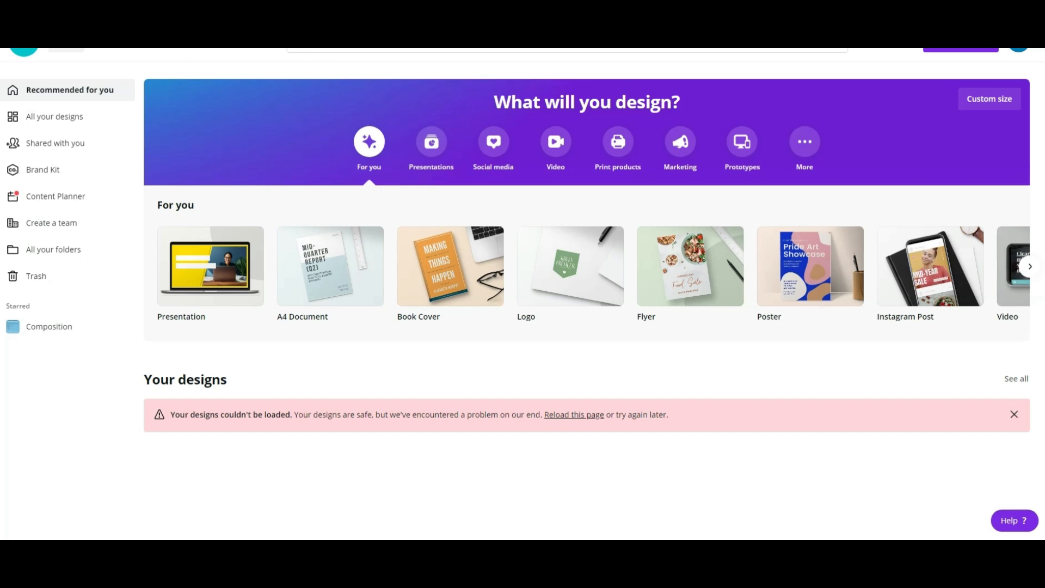
Switch to Canva and create a new custom-size design of 970 x 600 px.
{"action": "left_click", "coordinate": [995, 105]}
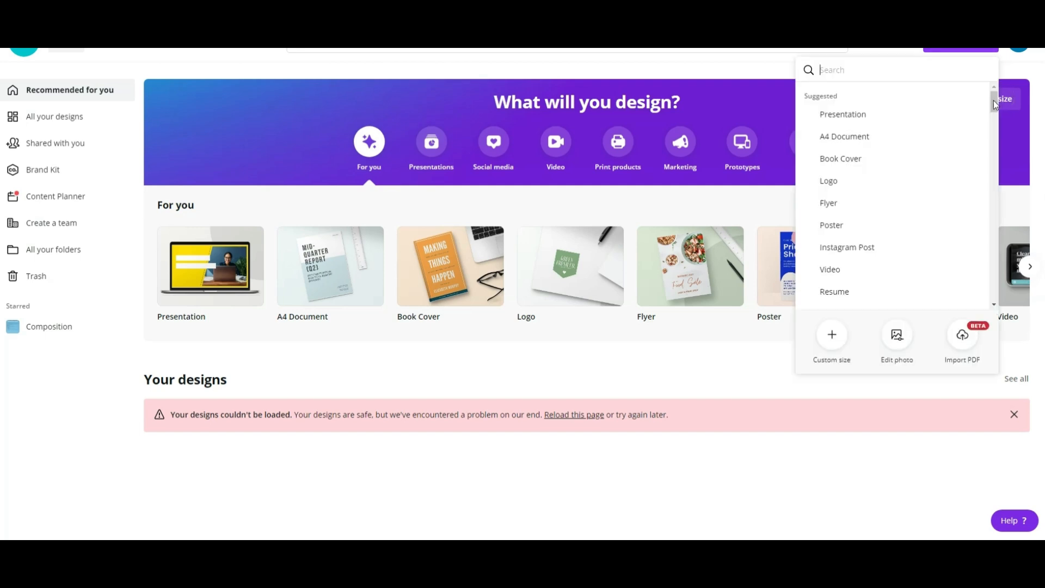
{"action": "left_click", "coordinate": [831, 337]}
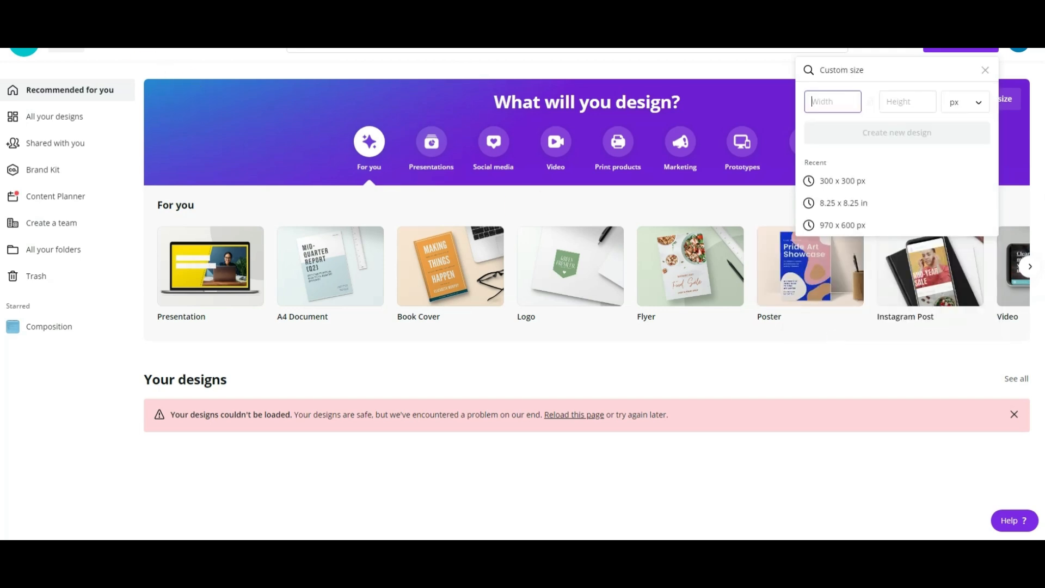
{"action": "type", "text": "970"}
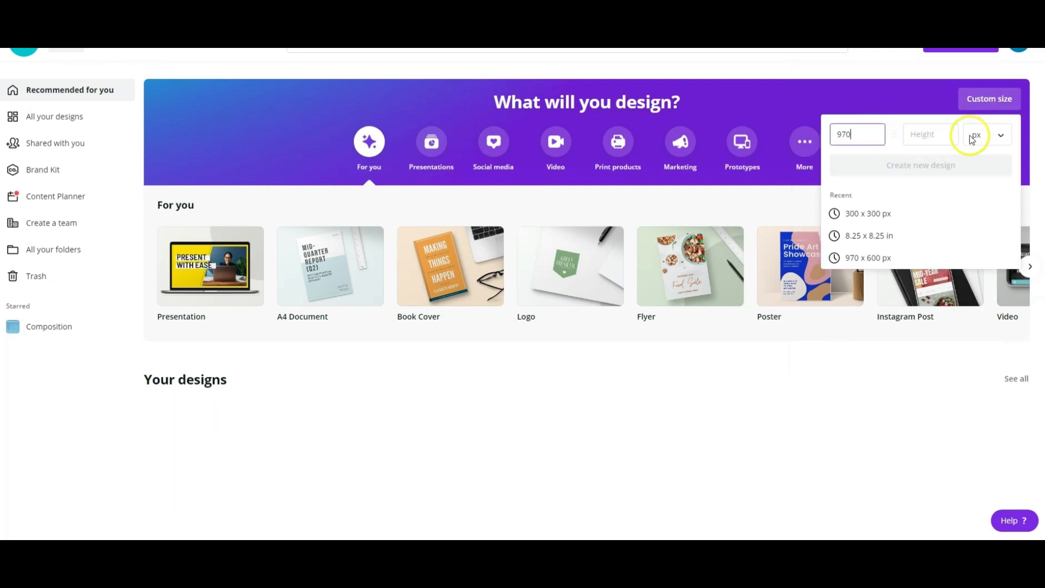
{"action": "left_click", "coordinate": [928, 135]}
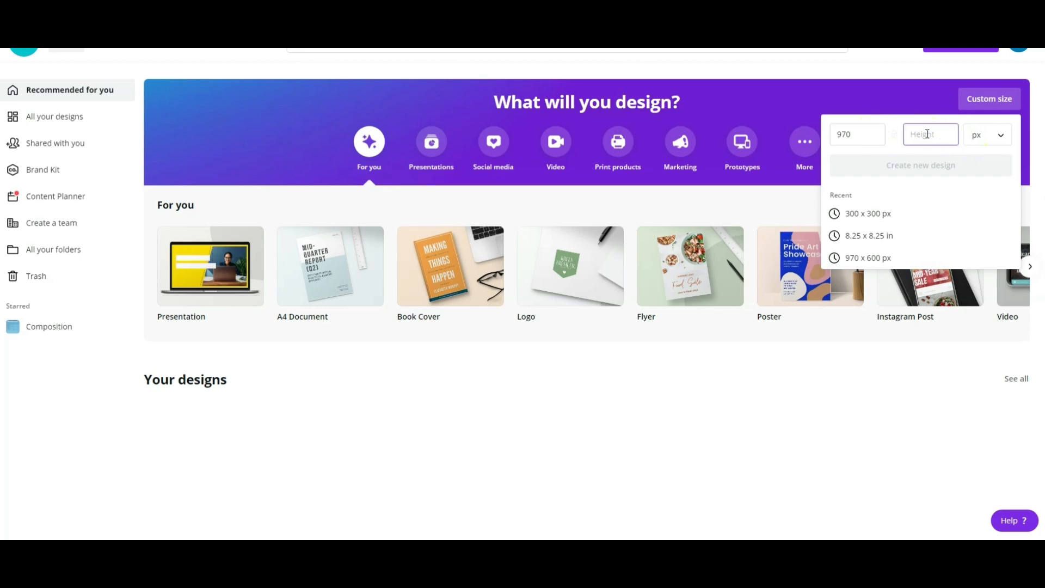
{"action": "type", "text": "600"}
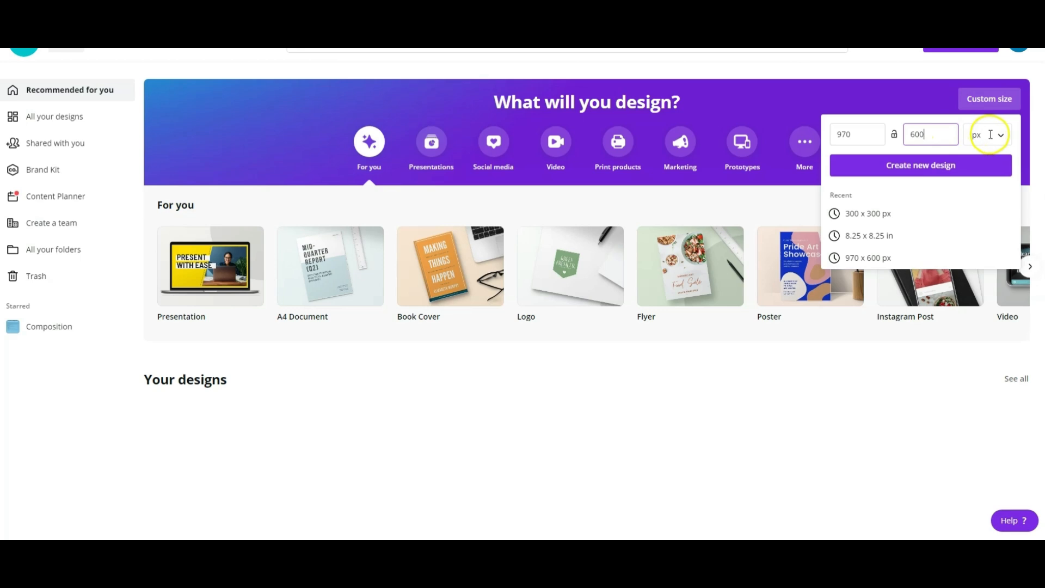
{"action": "left_click", "coordinate": [932, 167]}
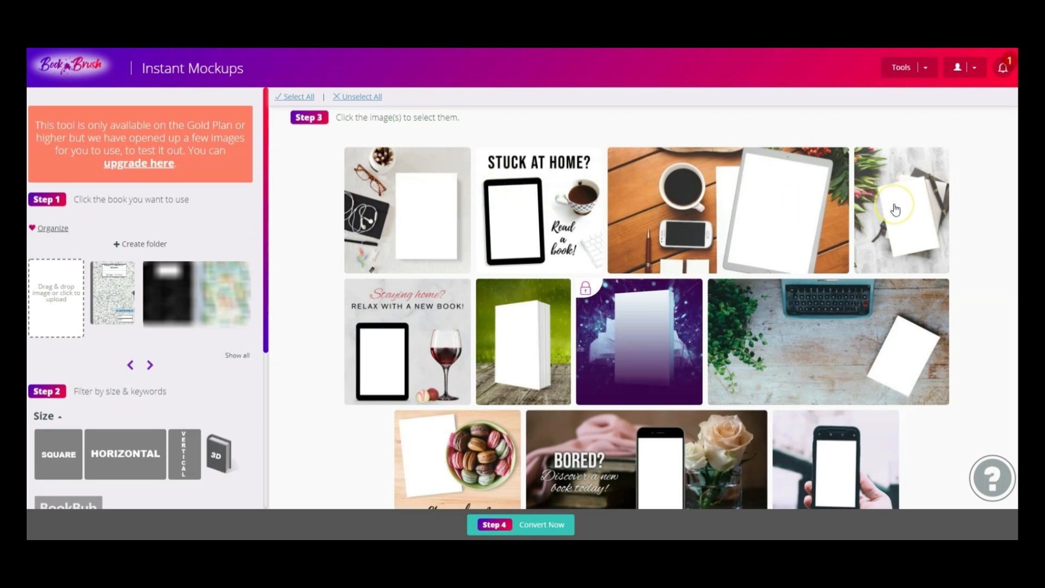
Browse the Instant Mockups in Book Brush and filter the templates by the square and vertical sizes.
{"action": "scroll", "coordinate": [895, 209], "scroll_direction": "down", "scroll_amount": 5}
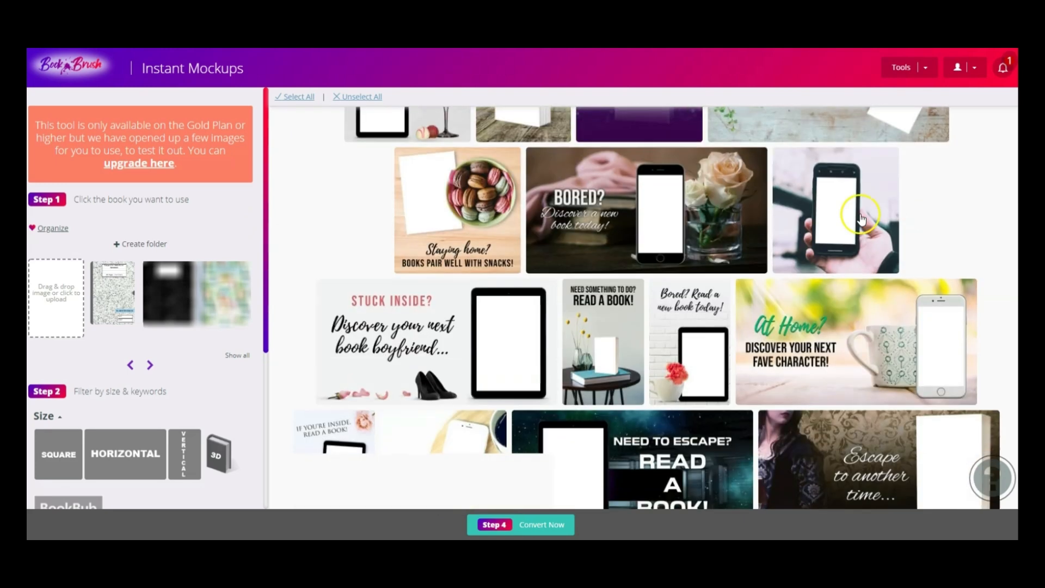
{"action": "scroll", "coordinate": [826, 217], "scroll_direction": "down", "scroll_amount": 5}
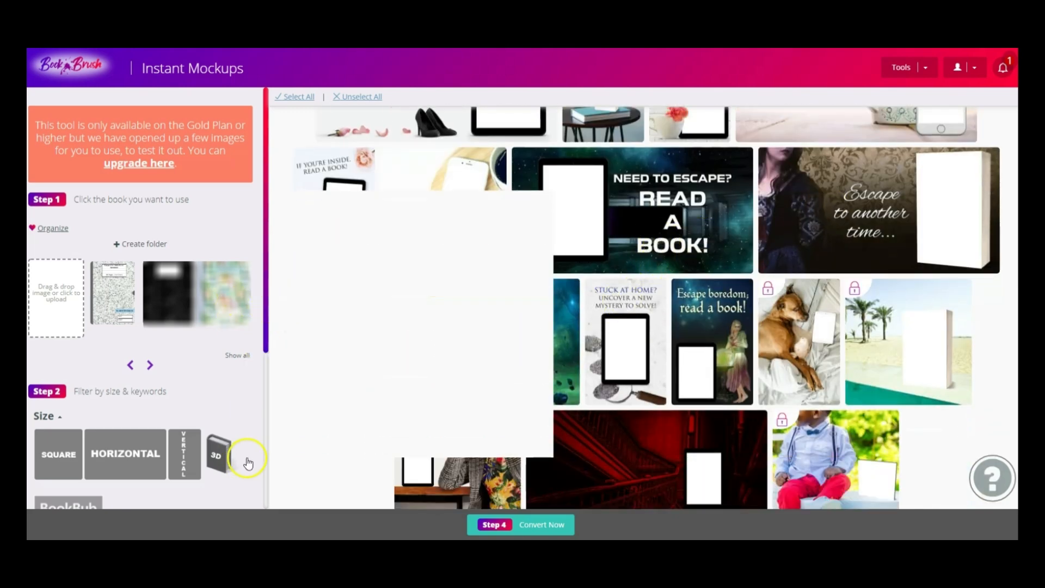
{"action": "left_click", "coordinate": [66, 463]}
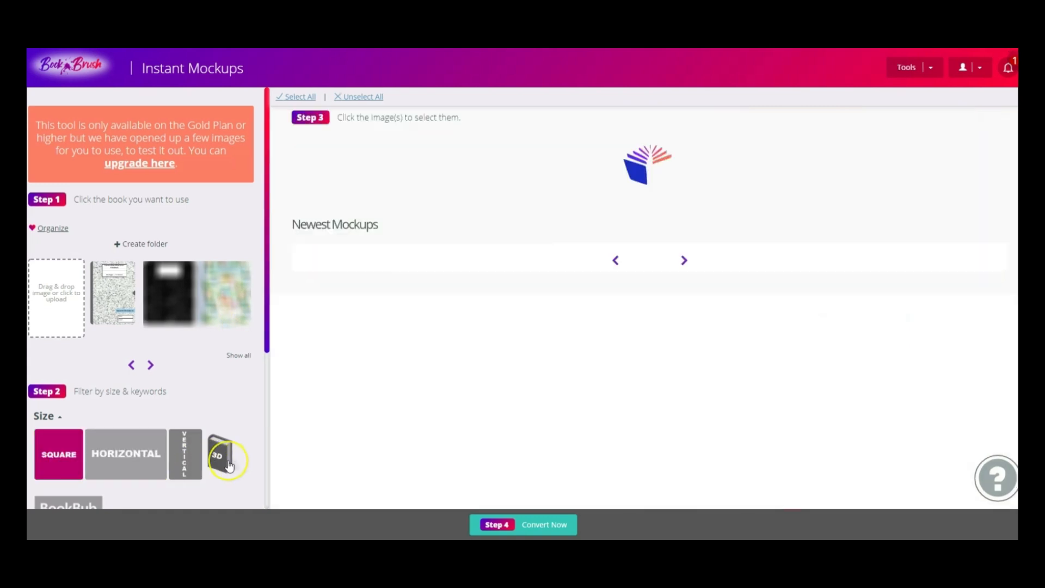
{"action": "left_click", "coordinate": [229, 465]}
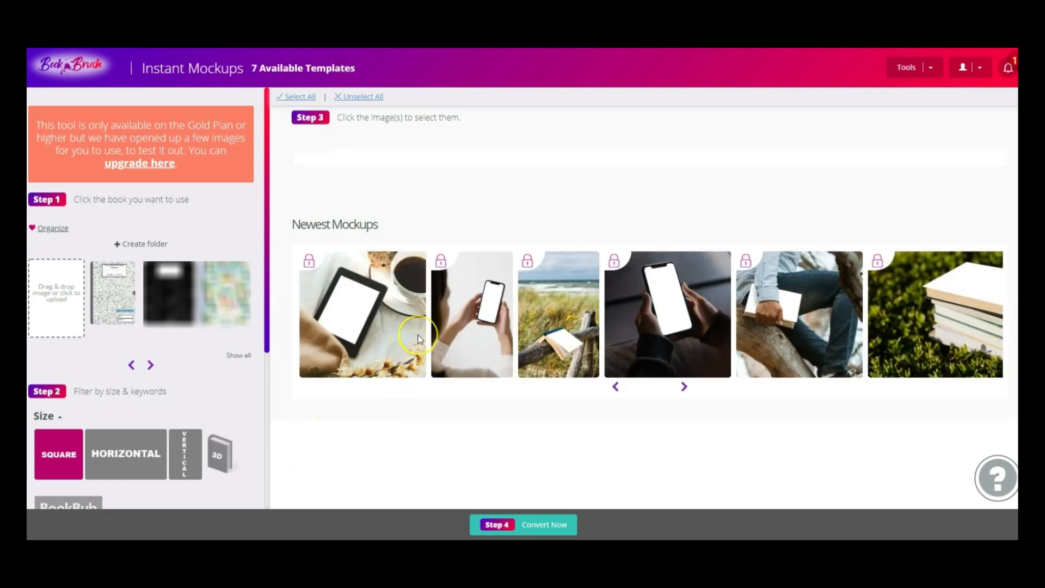
{"action": "scroll", "coordinate": [418, 336], "scroll_direction": "down", "scroll_amount": 2}
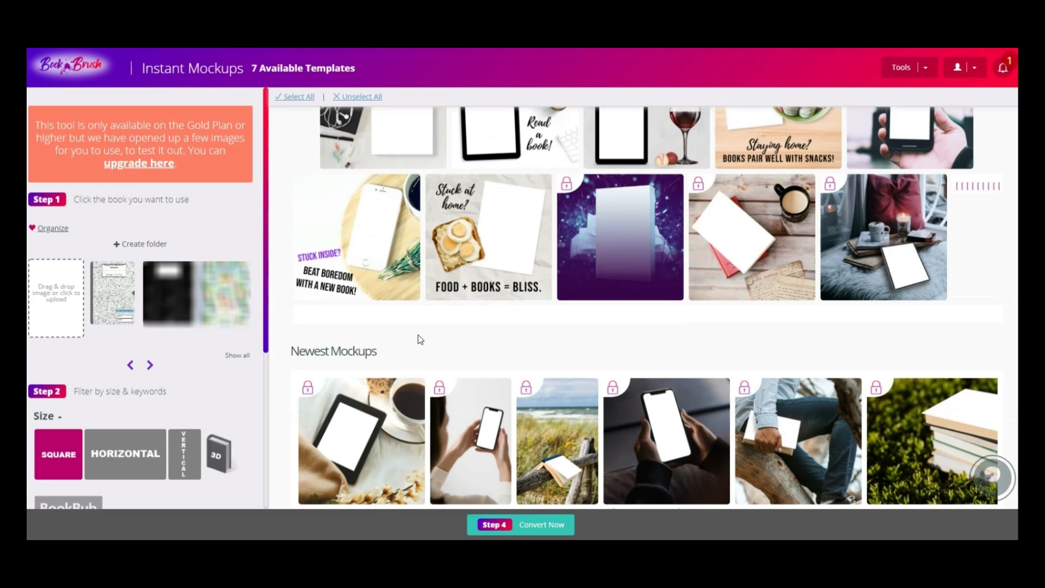
{"action": "scroll", "coordinate": [418, 335], "scroll_direction": "up", "scroll_amount": 2}
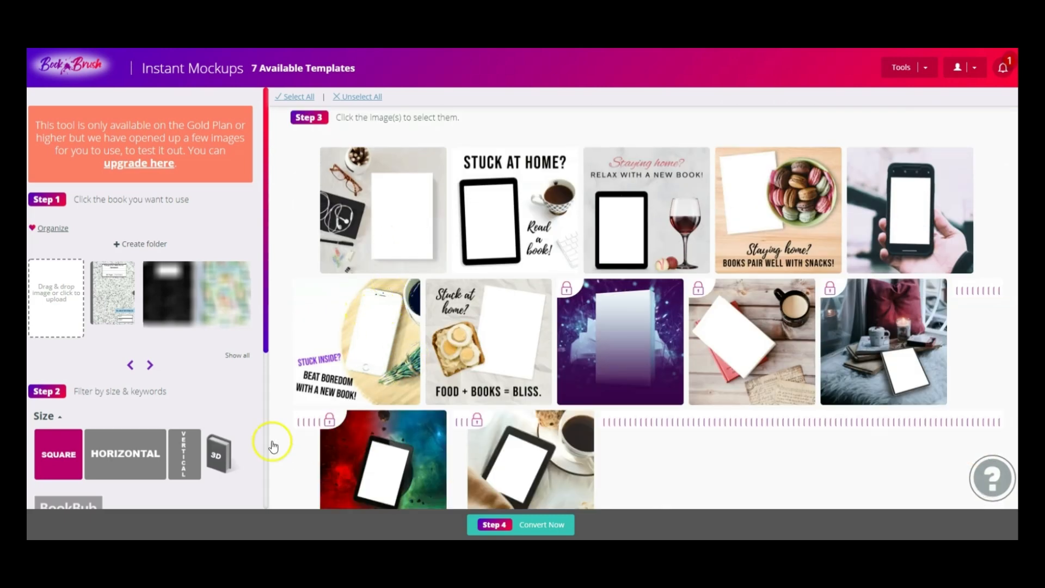
{"action": "left_click", "coordinate": [184, 458]}
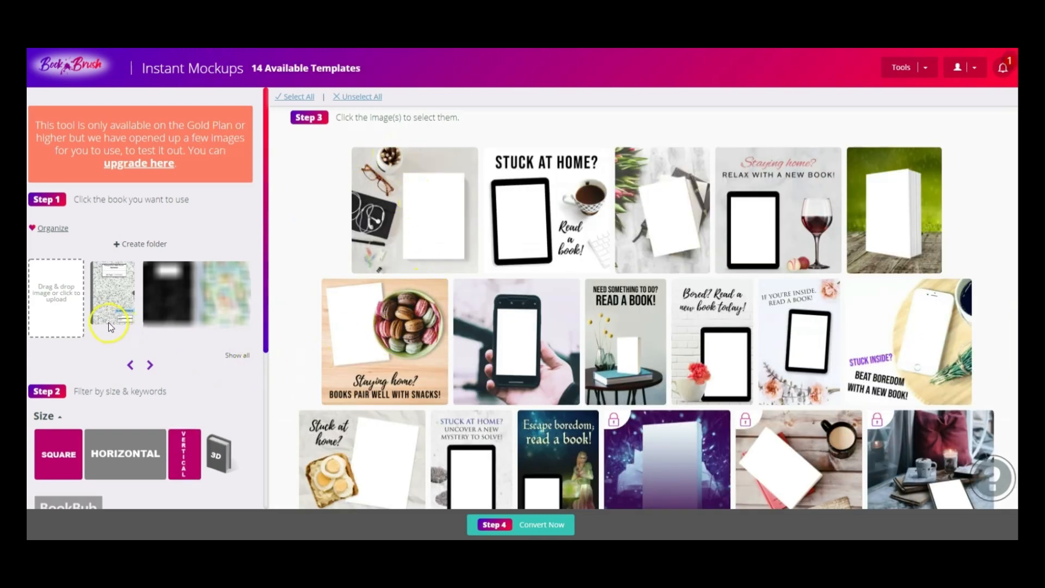
Convert the marble composition notebook cover into a mockup using the desk template with glasses, earphones and pencil cup.
{"action": "left_click", "coordinate": [111, 289]}
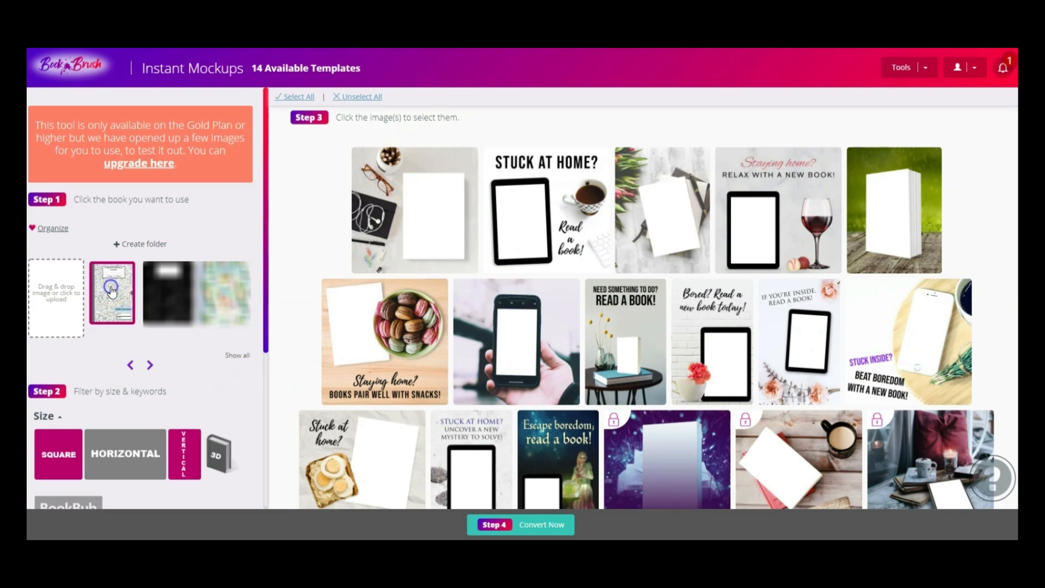
{"action": "left_click", "coordinate": [407, 214]}
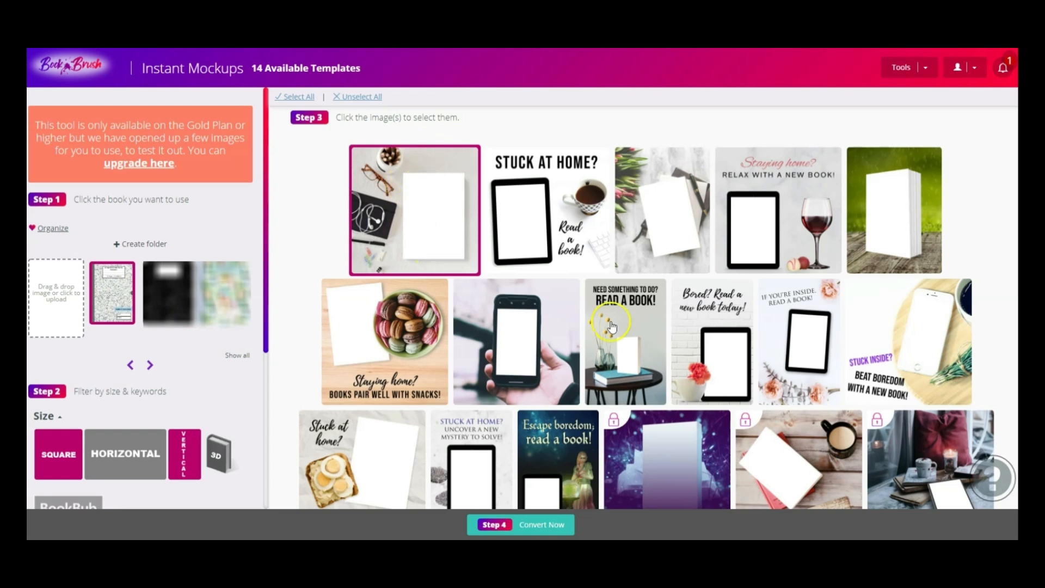
{"action": "left_click", "coordinate": [534, 528]}
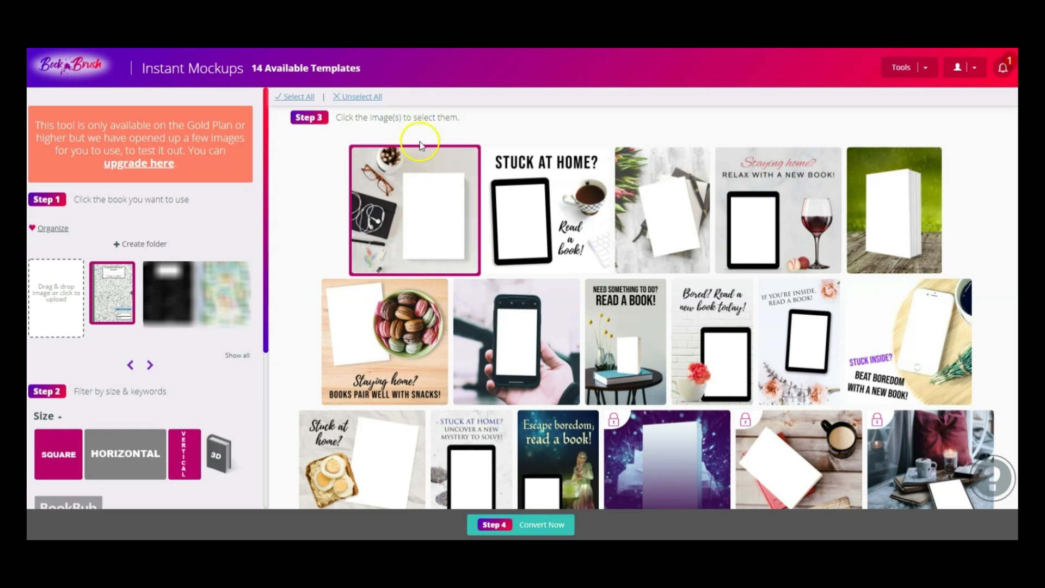
{"action": "left_click", "coordinate": [546, 531]}
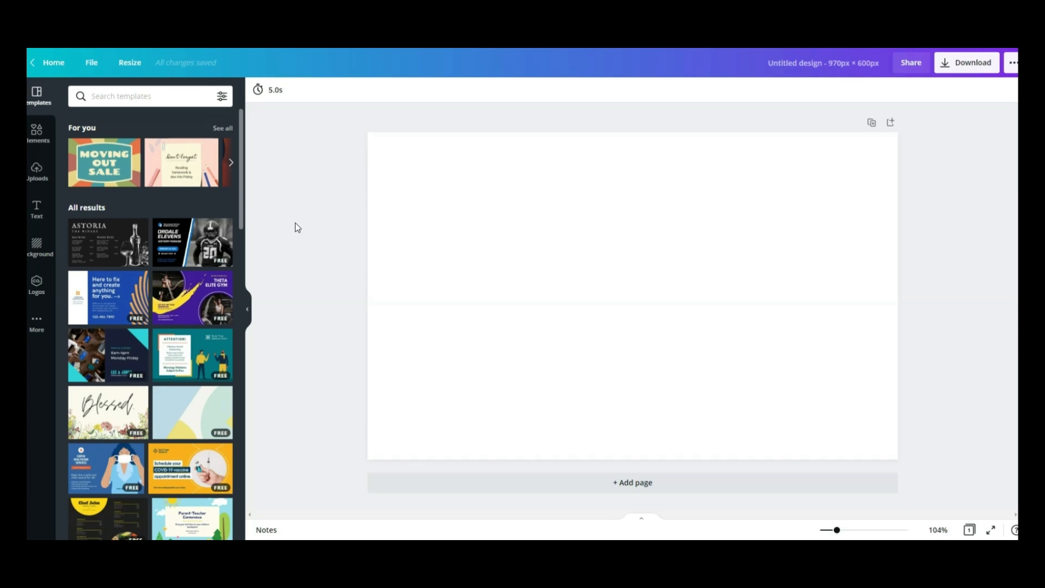
Switch to the blank 970 x 600 px Canva design and place the uploaded notebook mockup image on its page.
{"action": "left_click", "coordinate": [37, 172]}
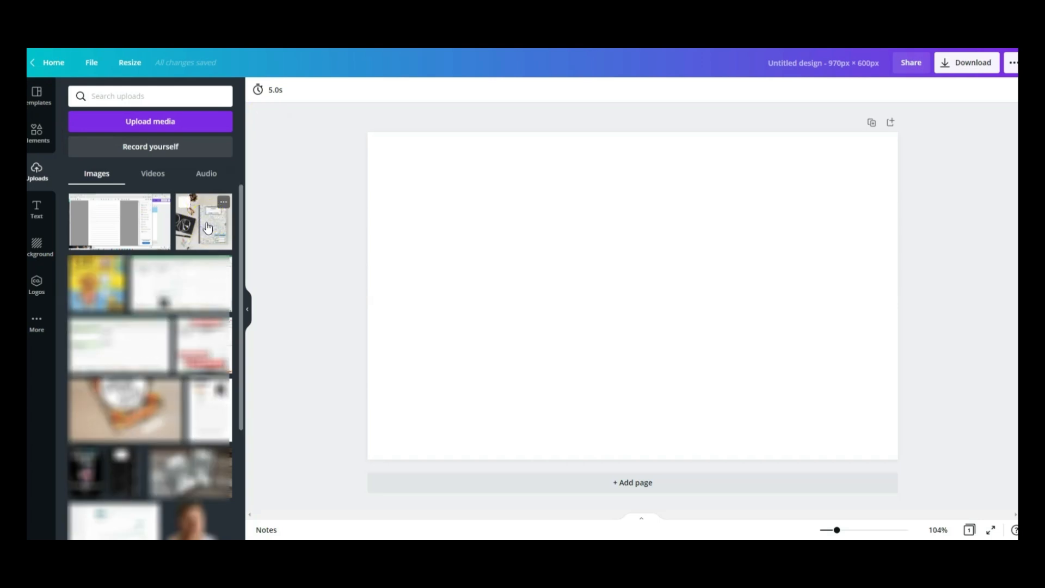
{"action": "left_click_drag", "start_coordinate": [208, 227], "coordinate": [564, 223]}
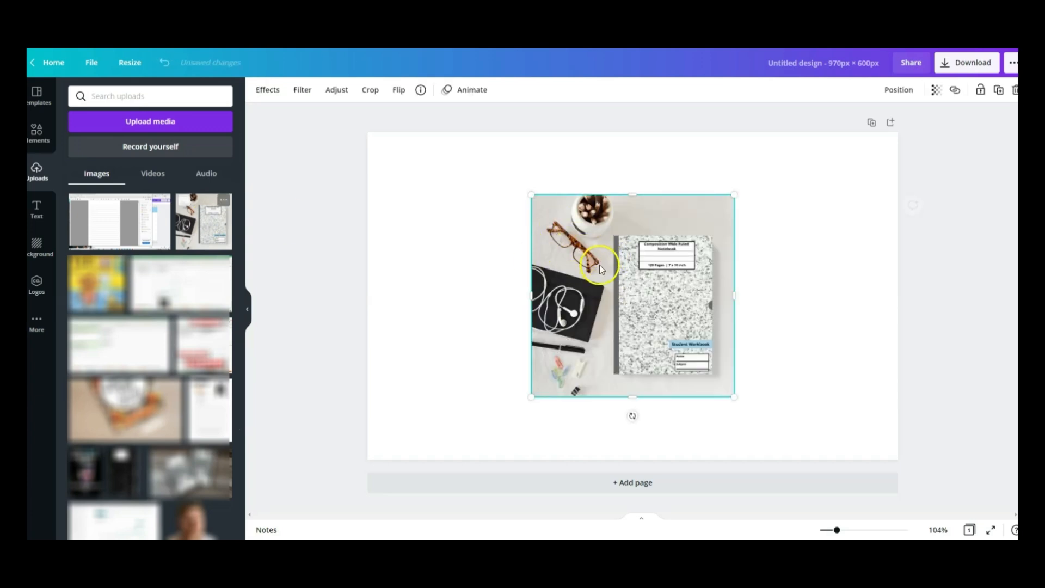
Align the notebook mockup image to the page's top-left corner and enlarge it to the full page height.
{"action": "left_click_drag", "start_coordinate": [544, 240], "coordinate": [436, 203]}
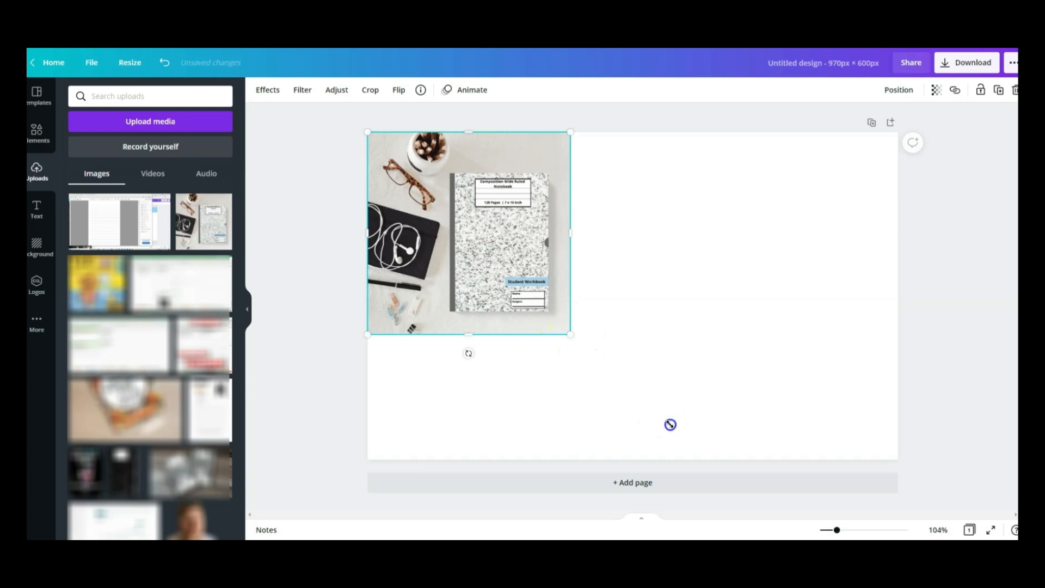
{"action": "left_click_drag", "start_coordinate": [671, 426], "coordinate": [702, 446]}
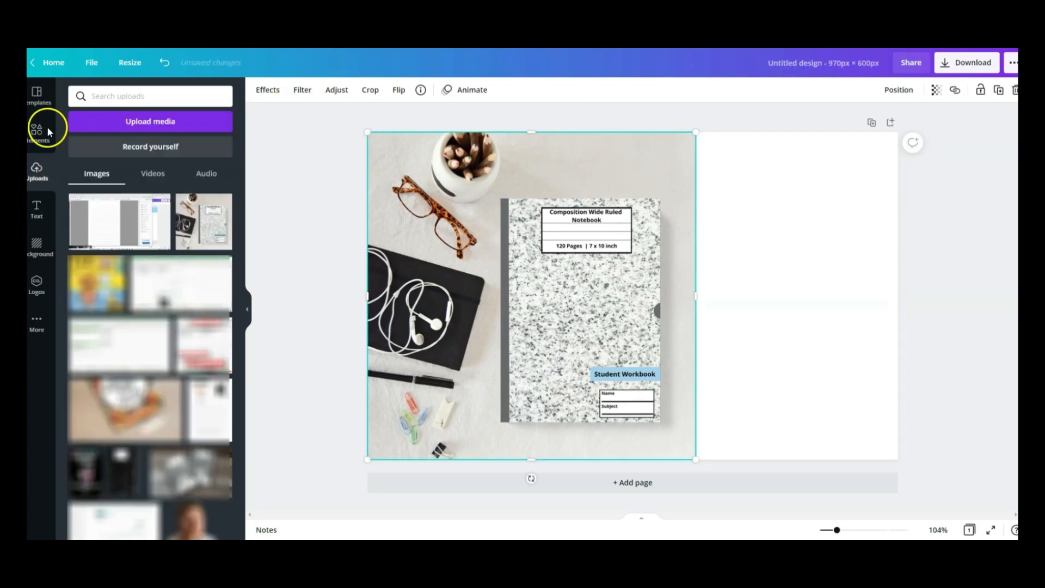
Add a square shape and reshape it into a banner about 90 px tall across the blank area's upper edge, beside the mockup.
{"action": "left_click", "coordinate": [37, 134]}
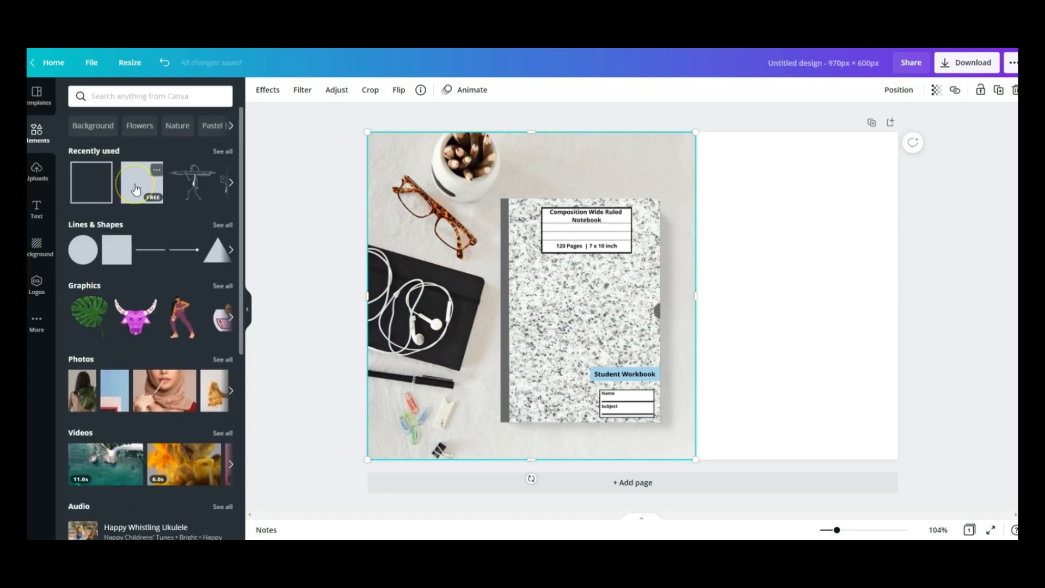
{"action": "left_click", "coordinate": [135, 189]}
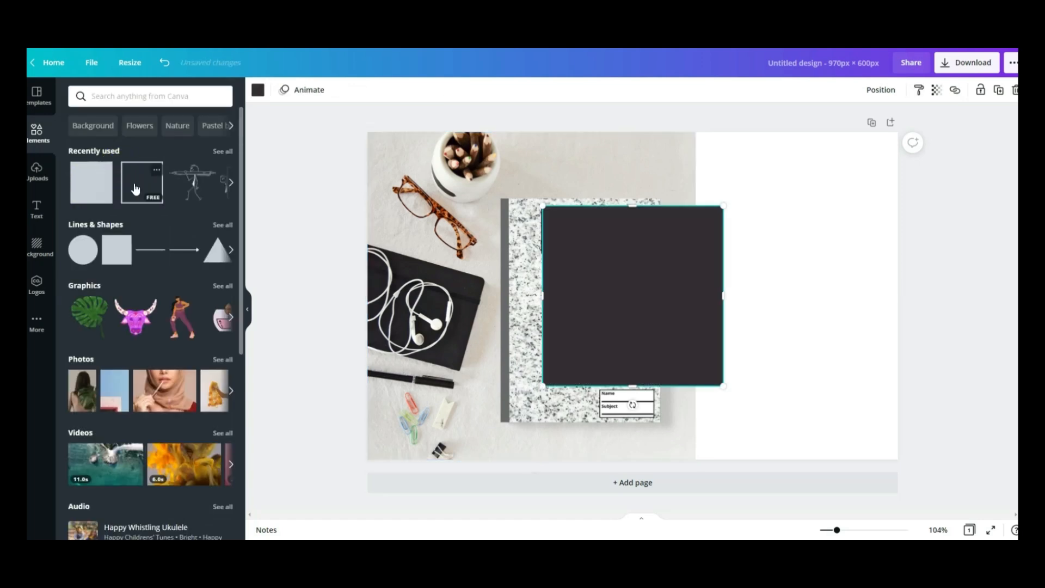
{"action": "left_click_drag", "start_coordinate": [827, 213], "coordinate": [842, 312]}
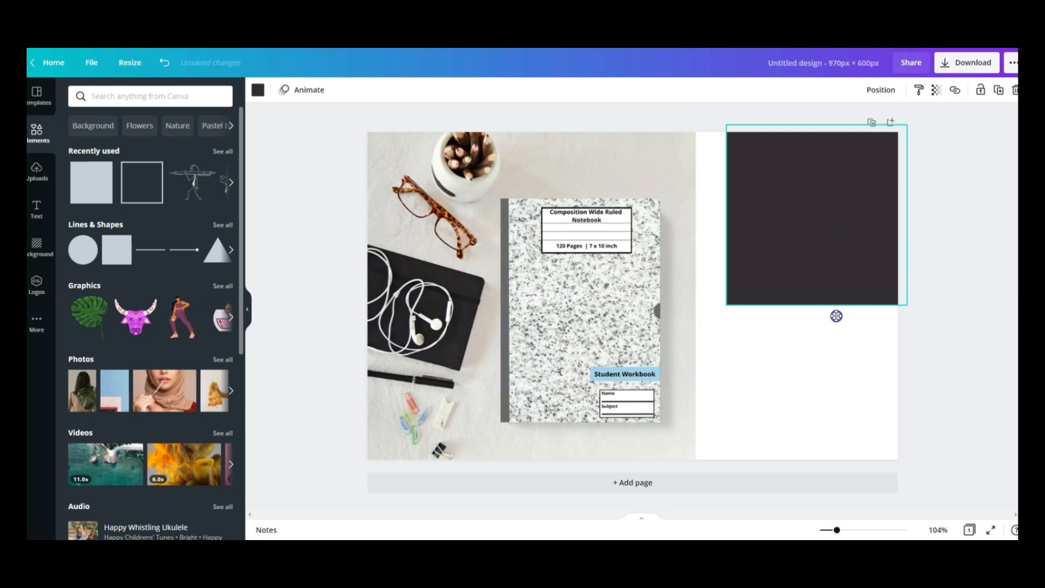
{"action": "left_click", "coordinate": [822, 190]}
{"action": "left_click_drag", "start_coordinate": [823, 184], "coordinate": [828, 176]}
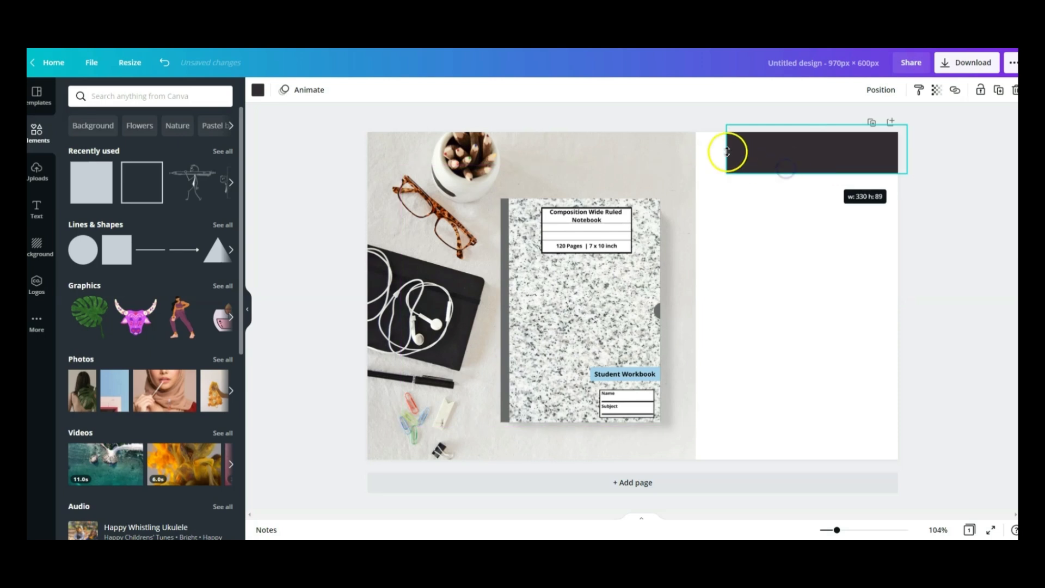
{"action": "left_click_drag", "start_coordinate": [727, 153], "coordinate": [695, 152]}
{"action": "left_click", "coordinate": [963, 256]}
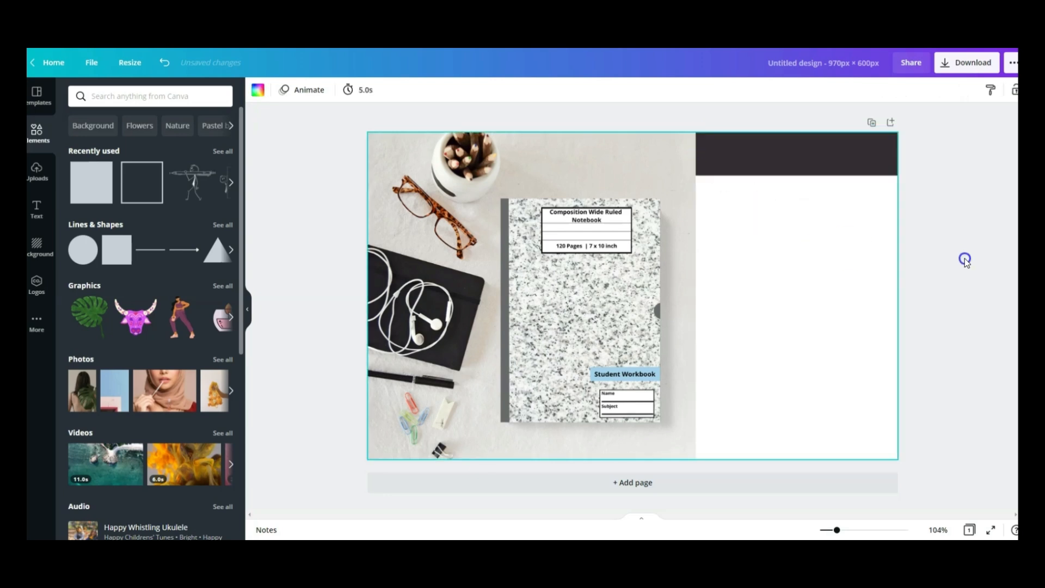
Change the banner's fill colour to light blue #98D4F6.
{"action": "left_click", "coordinate": [754, 155]}
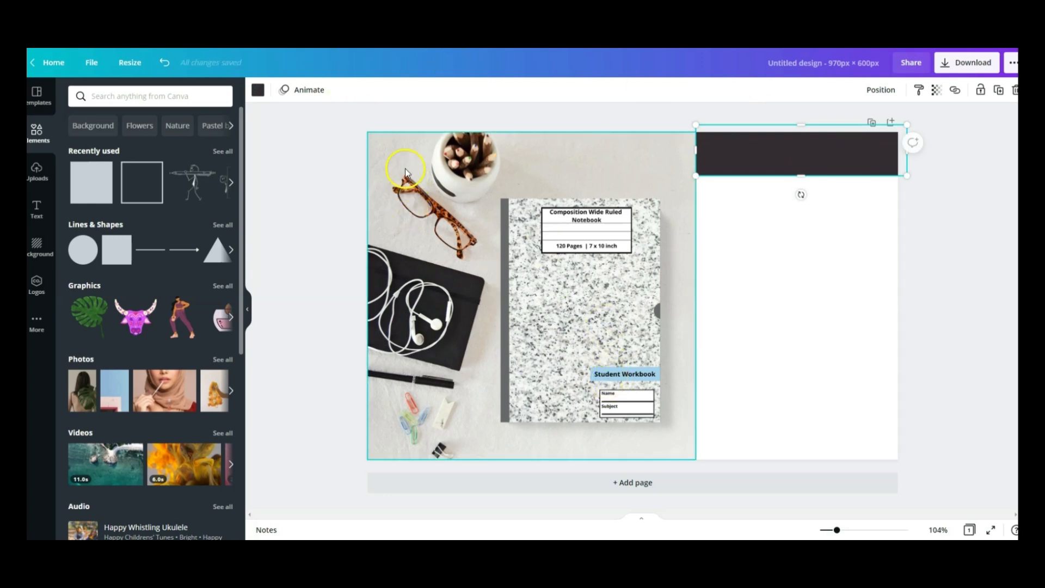
{"action": "left_click", "coordinate": [774, 258]}
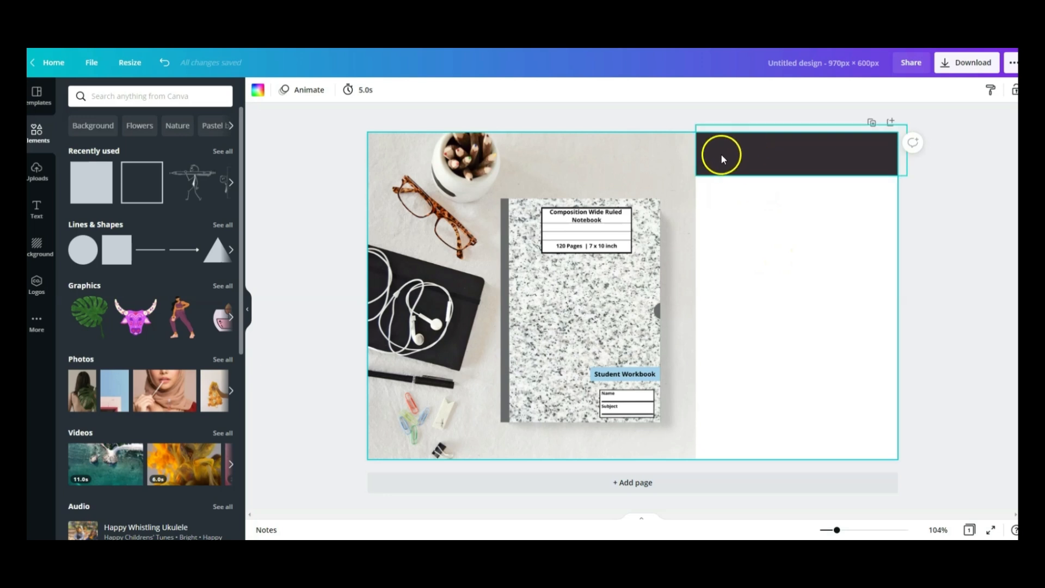
{"action": "left_click", "coordinate": [741, 156]}
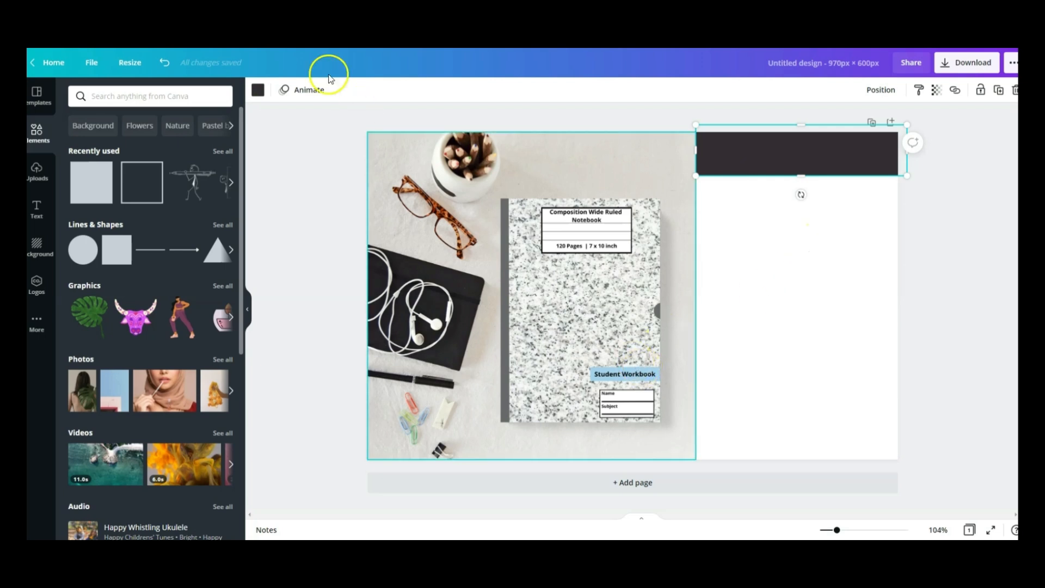
{"action": "left_click", "coordinate": [260, 93]}
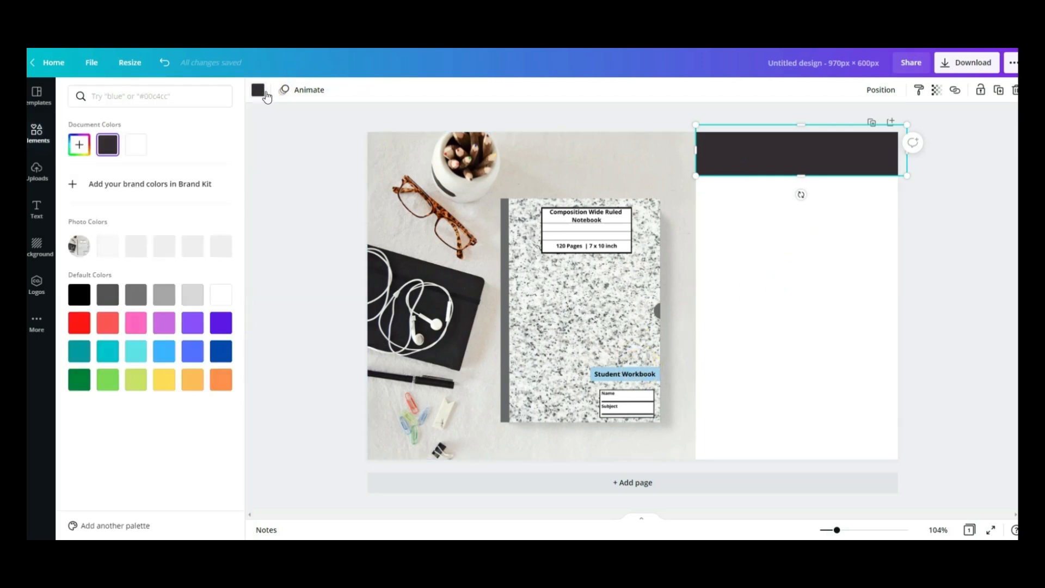
{"action": "left_click", "coordinate": [78, 148]}
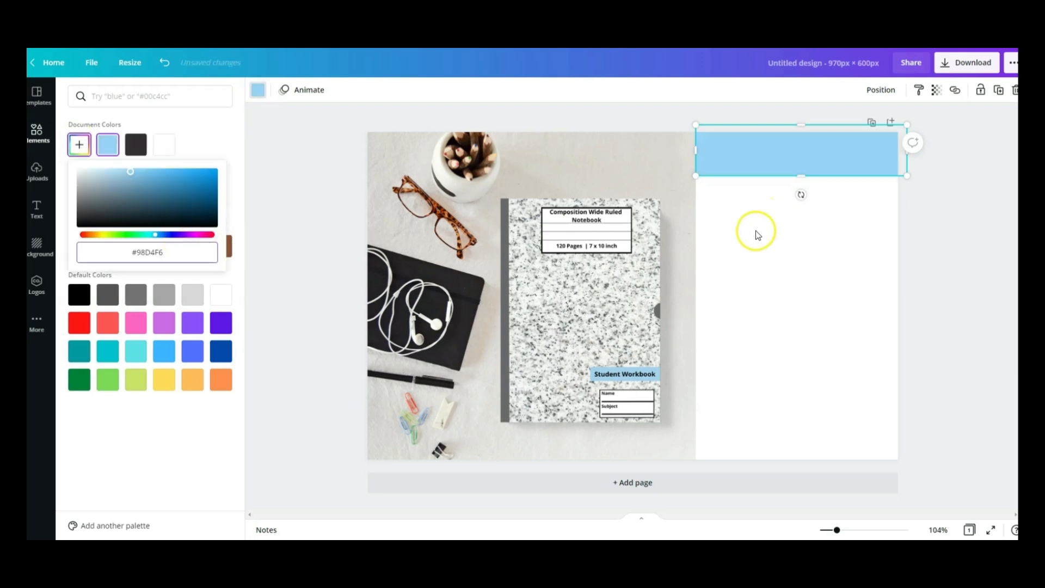
{"action": "left_click", "coordinate": [143, 132]}
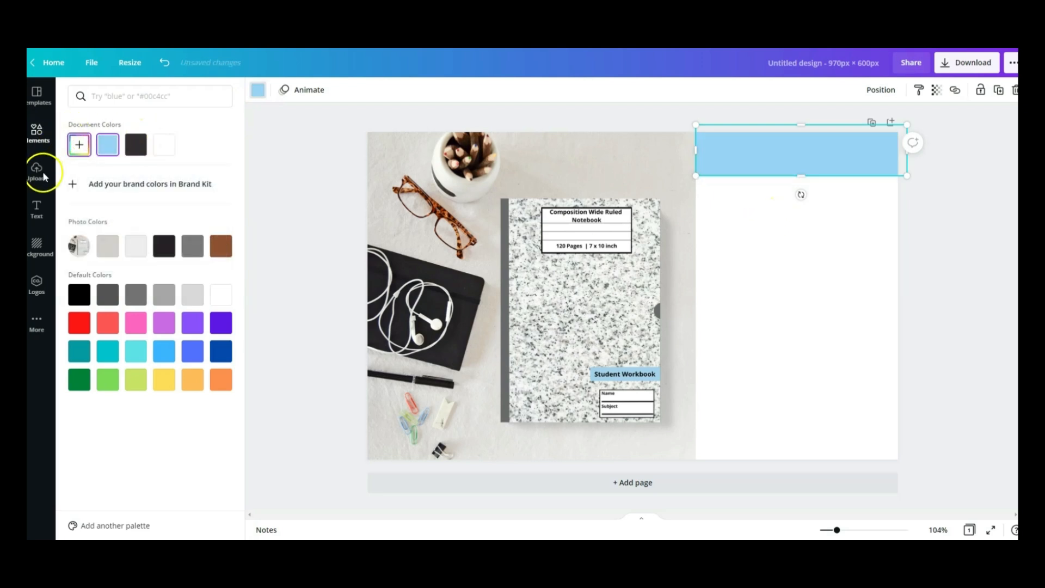
Place the bold text "120 Pages | 7 x 10 inch" on the blue banner.
{"action": "left_click", "coordinate": [37, 210]}
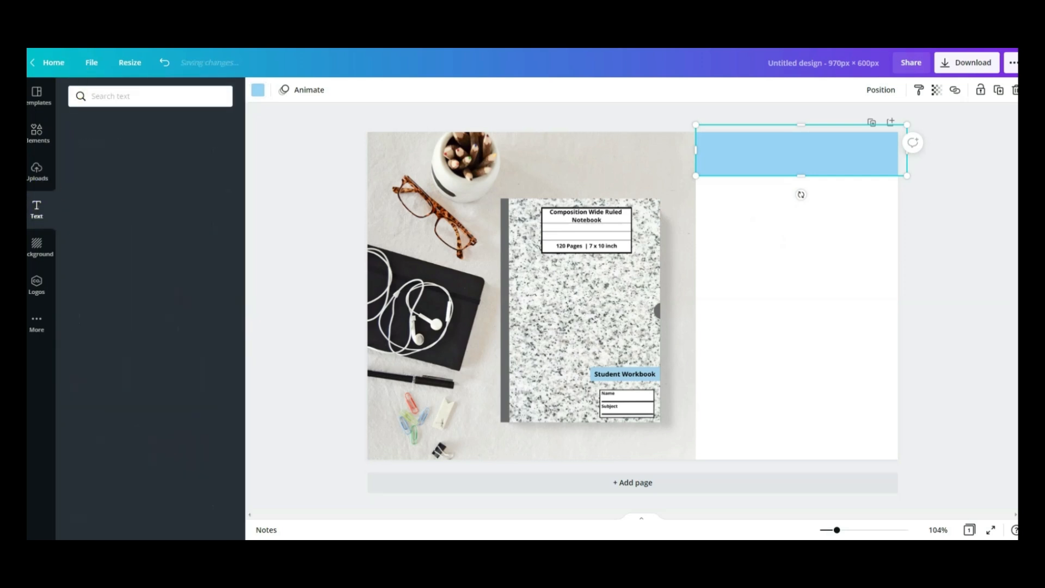
{"action": "left_click", "coordinate": [782, 245]}
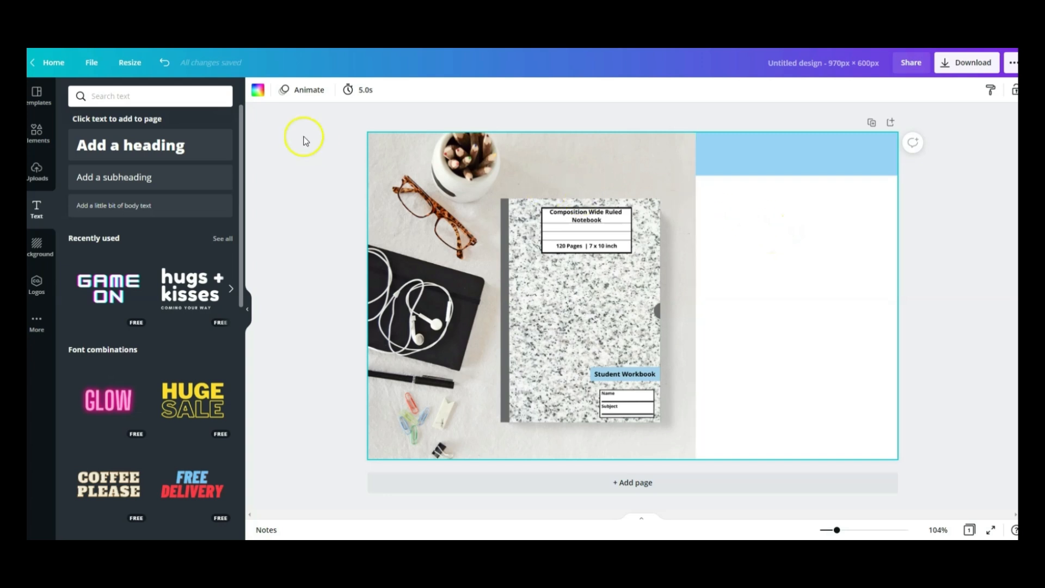
{"action": "key", "text": "ctrl+v"}
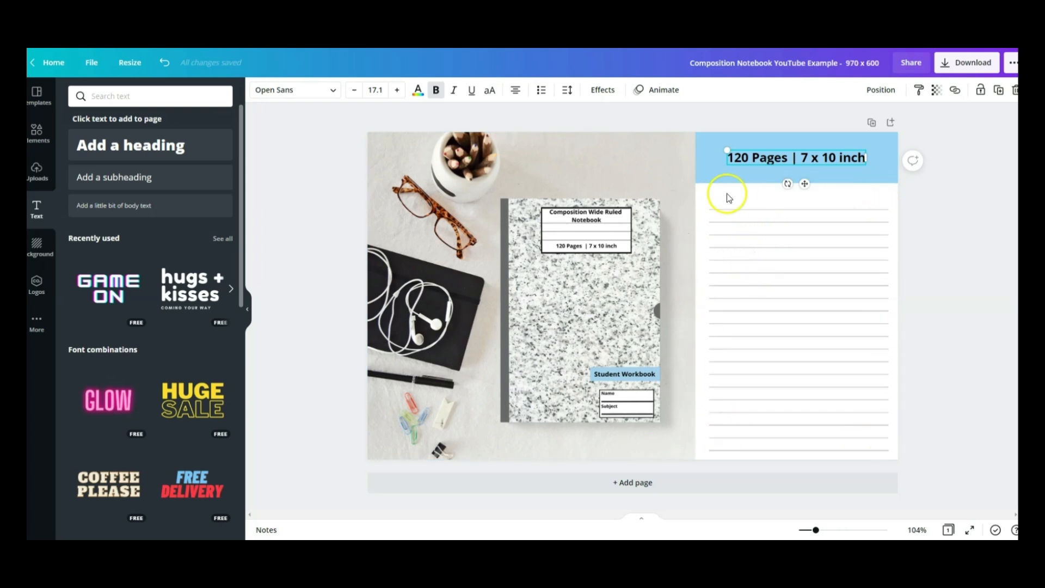
Place the uploaded screenshot of the notebook interior on the page and crop it to just the lined sheet.
{"action": "left_click", "coordinate": [822, 279]}
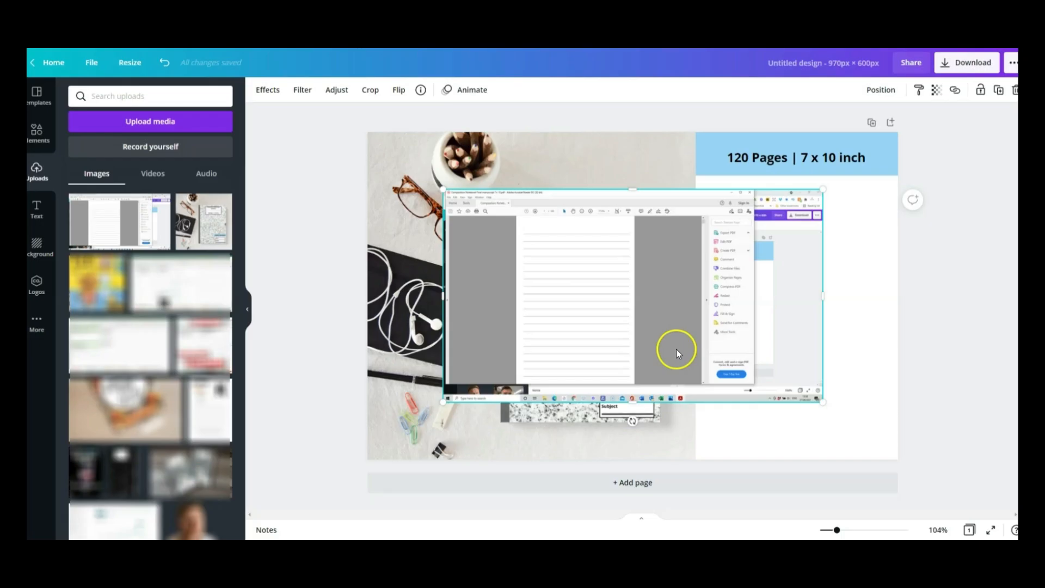
{"action": "left_click_drag", "start_coordinate": [443, 295], "coordinate": [518, 296]}
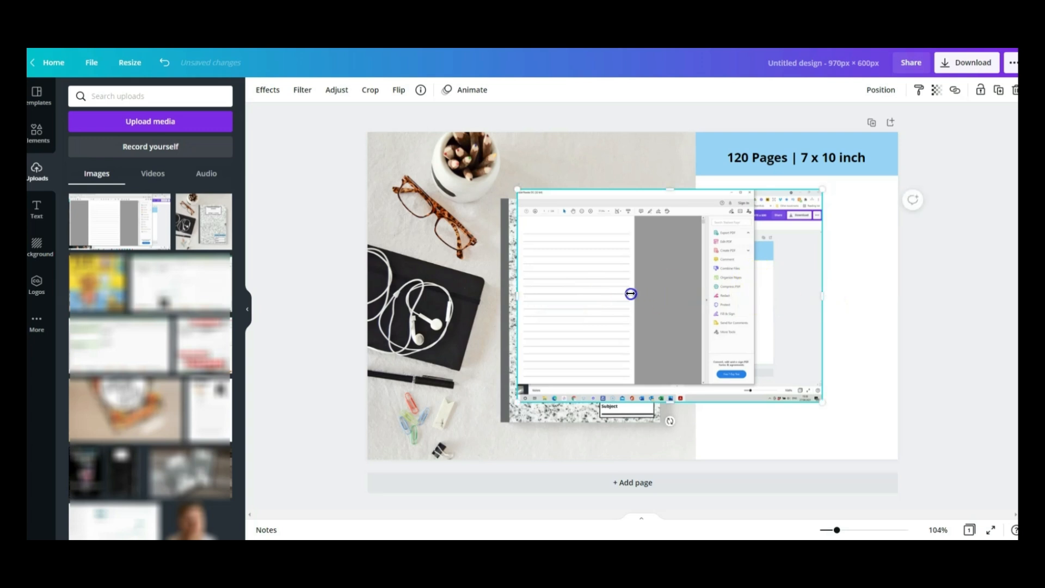
{"action": "left_click_drag", "start_coordinate": [630, 294], "coordinate": [570, 220]}
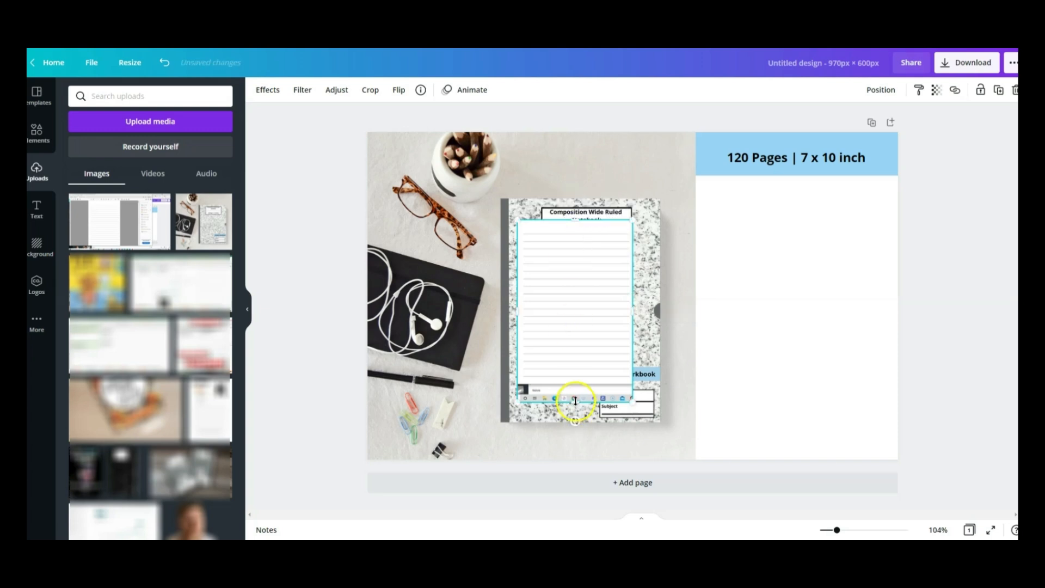
{"action": "left_click_drag", "start_coordinate": [576, 401], "coordinate": [579, 375]}
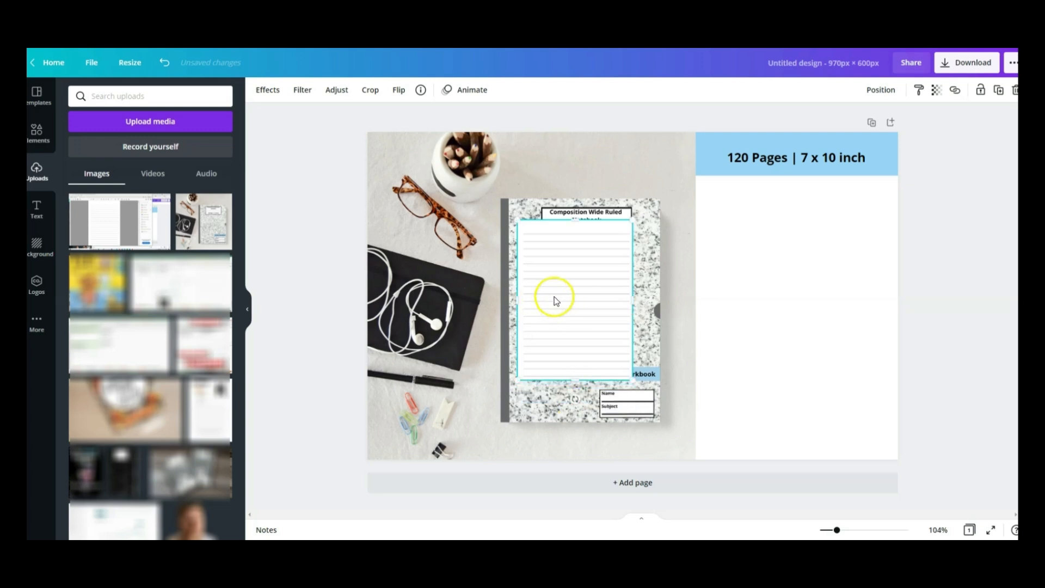
Move the cropped lined sheet below the blue banner and enlarge it to fill the blank area beside the mockup.
{"action": "left_click", "coordinate": [813, 290]}
{"action": "left_click_drag", "start_coordinate": [813, 289], "coordinate": [745, 224]}
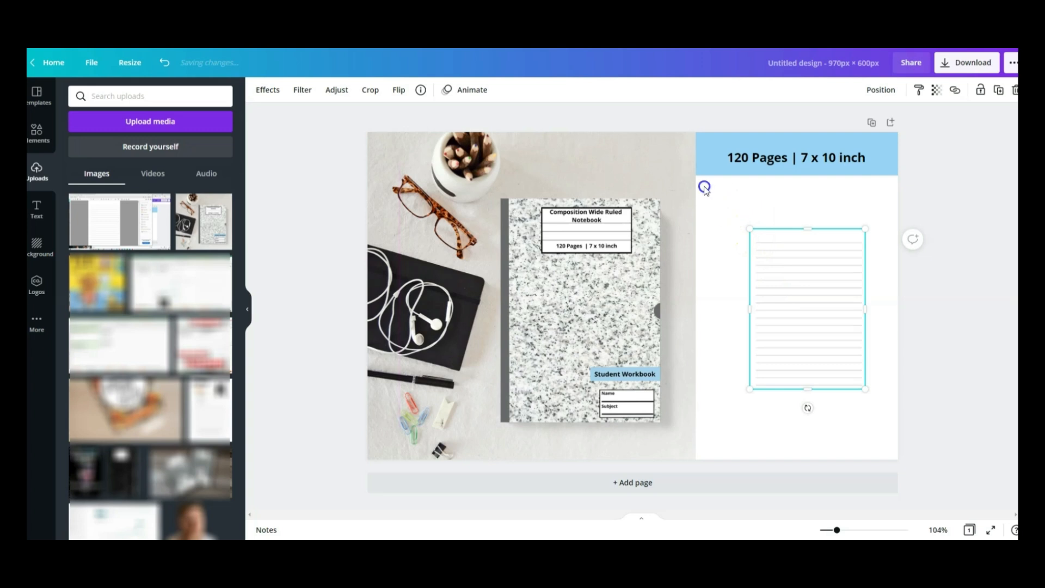
{"action": "left_click_drag", "start_coordinate": [704, 186], "coordinate": [703, 186]}
{"action": "left_click", "coordinate": [928, 410]}
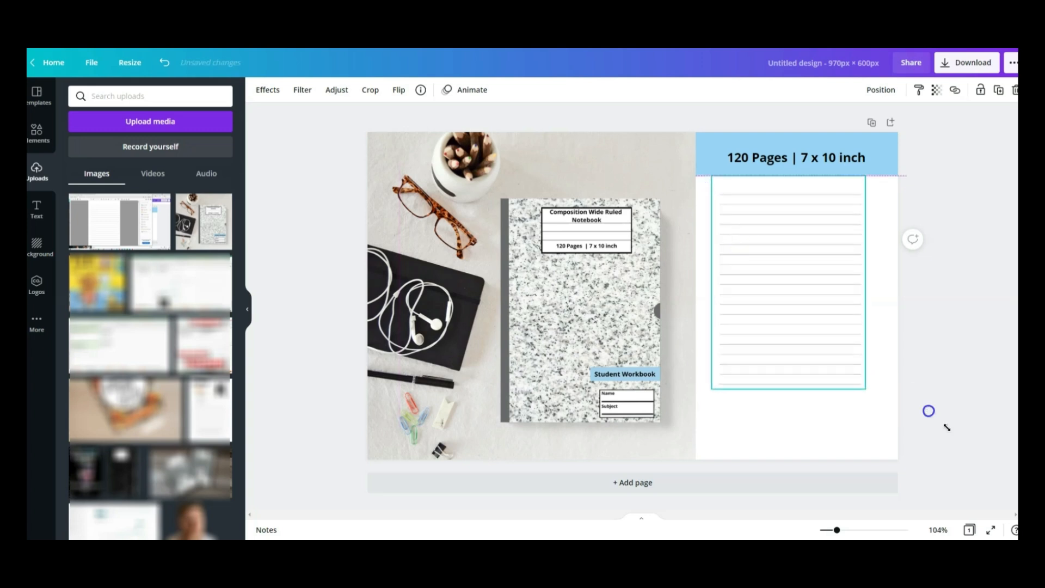
{"action": "left_click", "coordinate": [866, 391]}
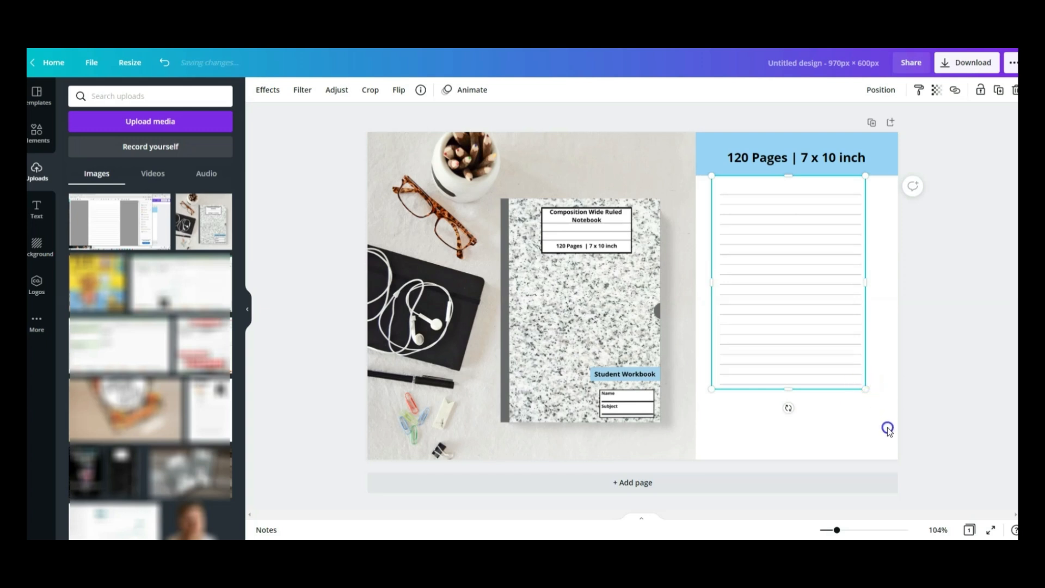
{"action": "left_click_drag", "start_coordinate": [890, 431], "coordinate": [756, 394]}
{"action": "left_click", "coordinate": [949, 307]}
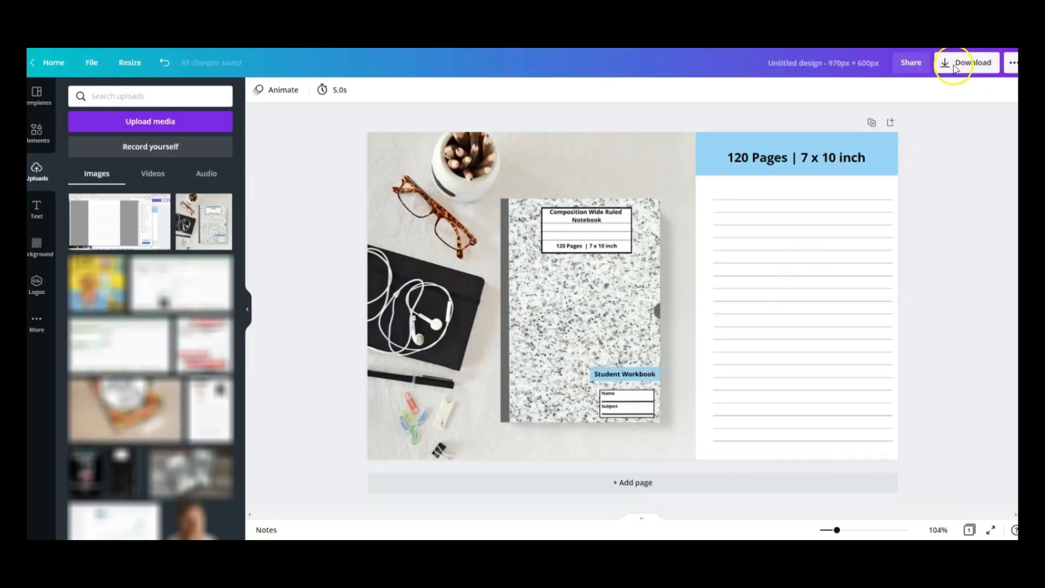
Download the design, switch to the Amazon A+ content page and select "Composition Notebook YouTube Example - 970 x 600.png" as the header image.
{"action": "left_click", "coordinate": [947, 68]}
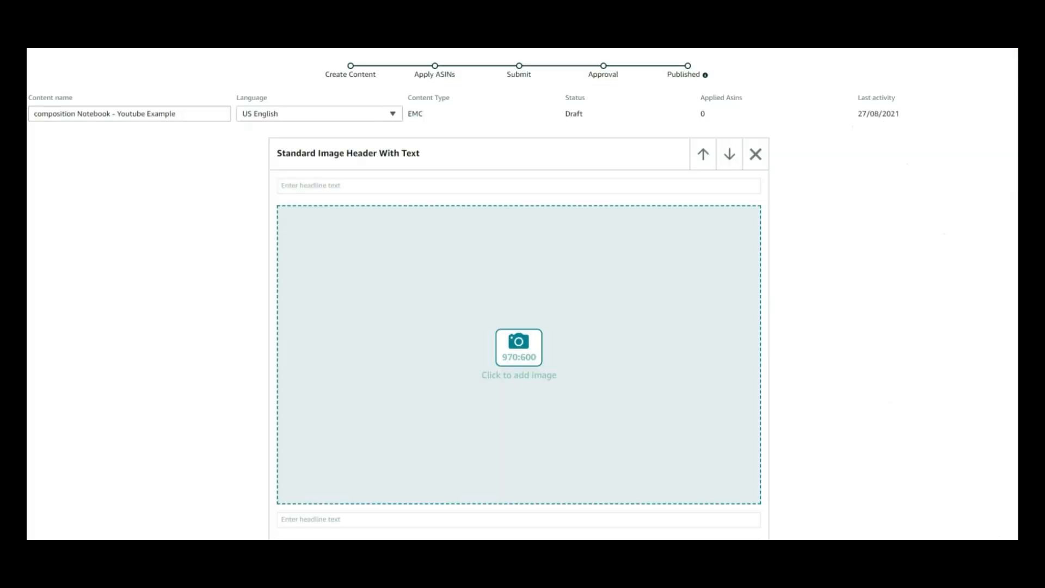
{"action": "left_click", "coordinate": [526, 354]}
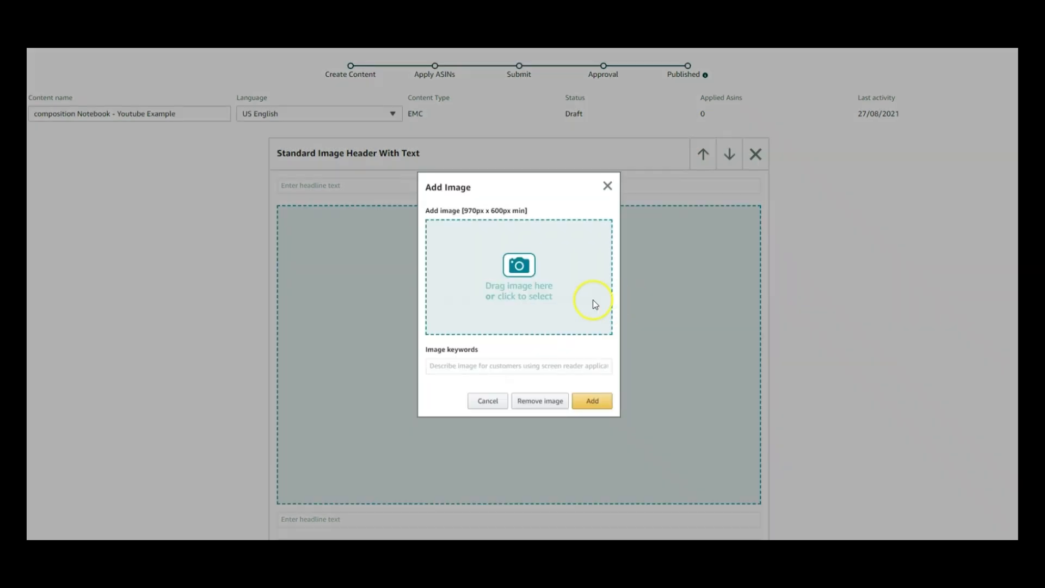
{"action": "left_click", "coordinate": [516, 269]}
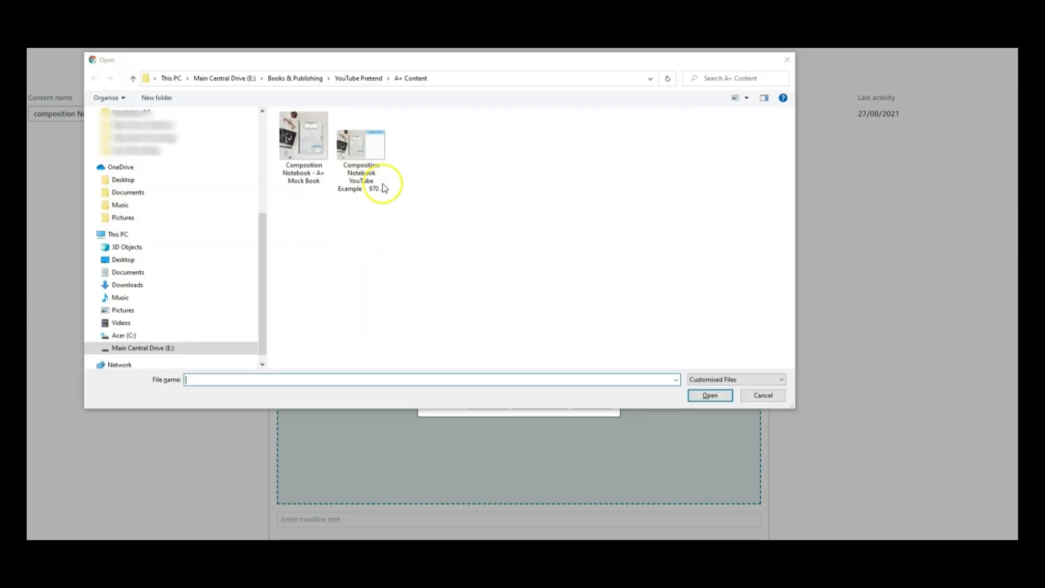
{"action": "left_click", "coordinate": [381, 180]}
{"action": "left_click", "coordinate": [705, 396]}
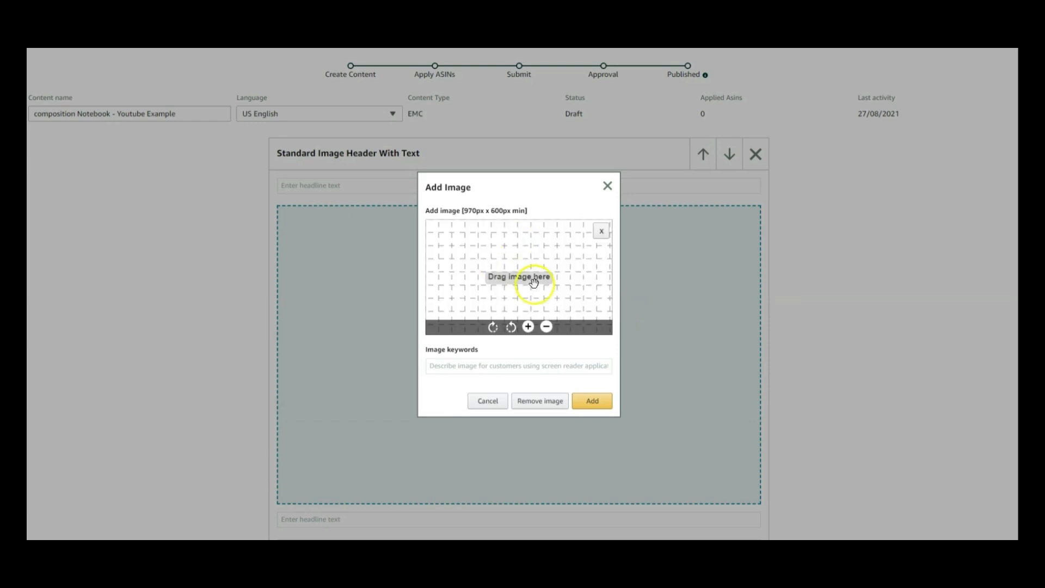
Set the image keywords to "Cover for Composition Notebook" and add the image to the header module.
{"action": "left_click", "coordinate": [518, 366]}
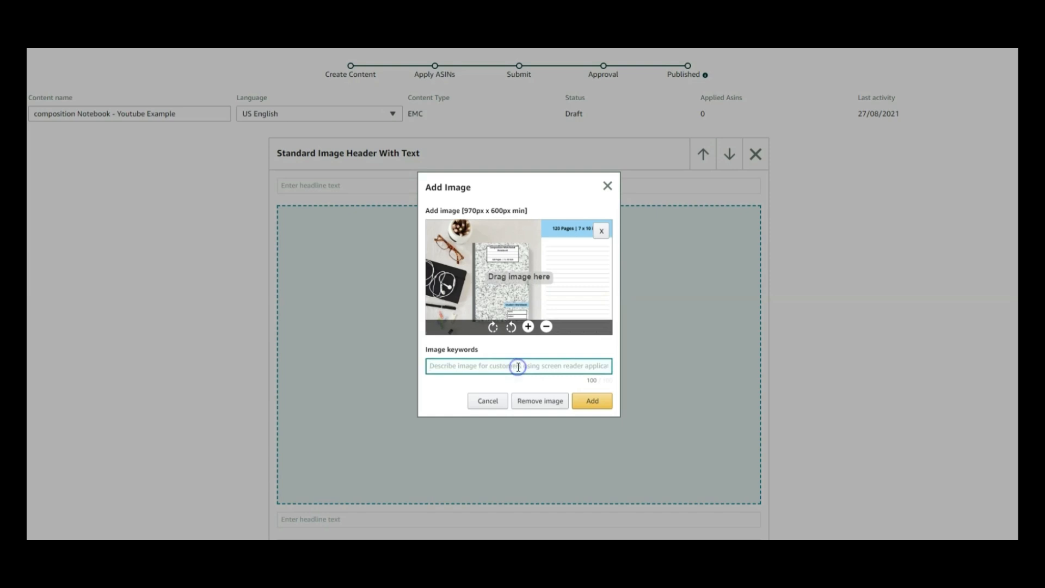
{"action": "type", "text": "Co"}
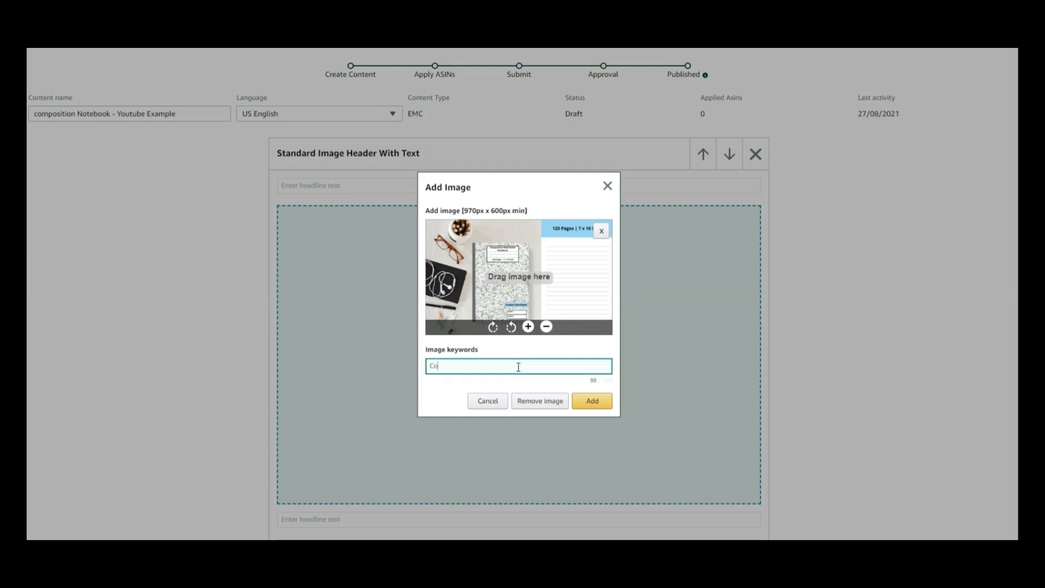
{"action": "type", "text": "ver for Composition Notebook"}
{"action": "left_click", "coordinate": [530, 366]}
{"action": "left_click", "coordinate": [595, 401]}
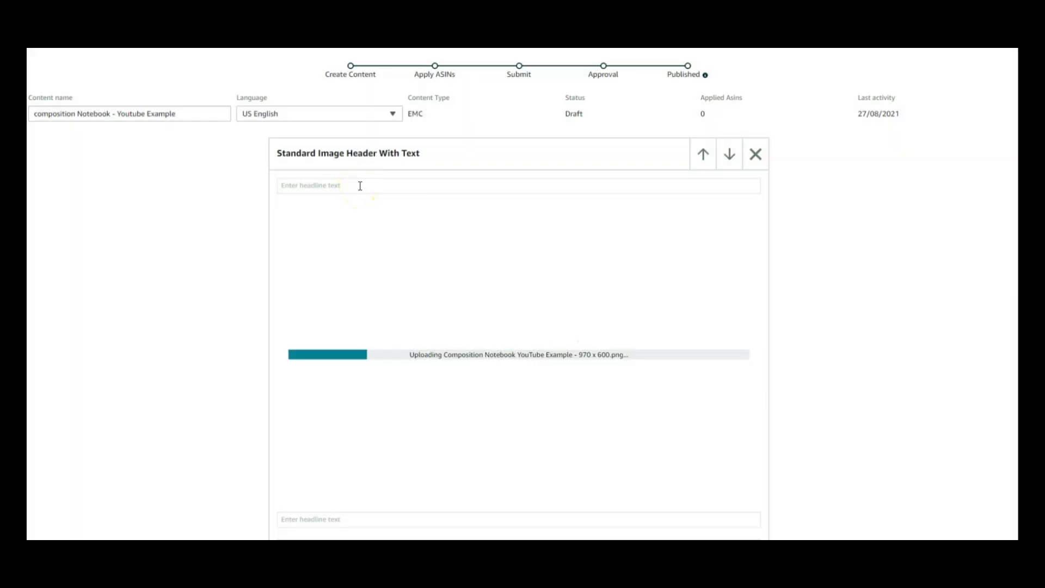
Set the headline above the header image to "Marble Composition Notebook".
{"action": "left_click", "coordinate": [359, 186]}
{"action": "left_click", "coordinate": [359, 185]}
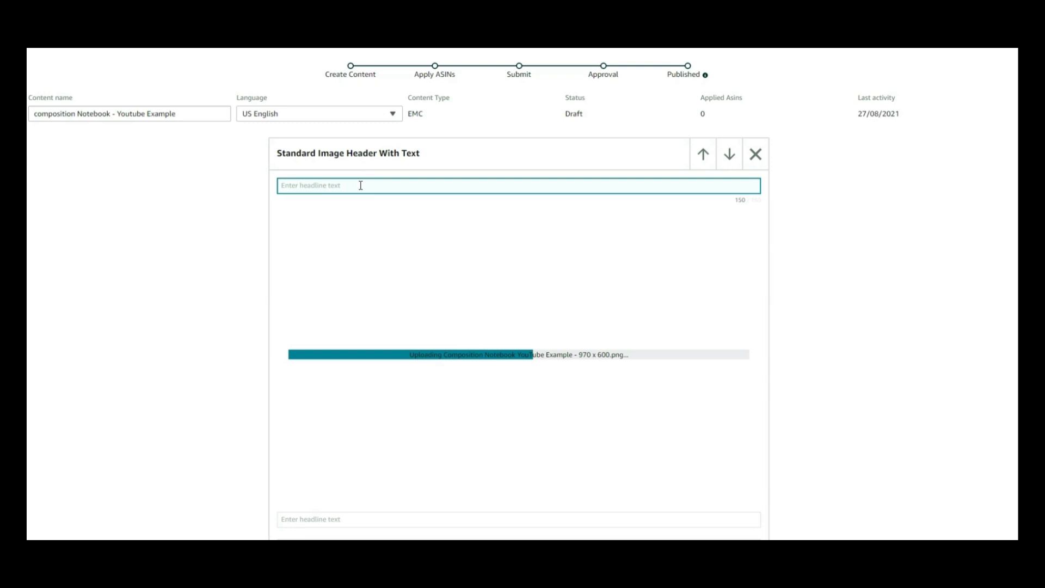
{"action": "type", "text": "Granite "}
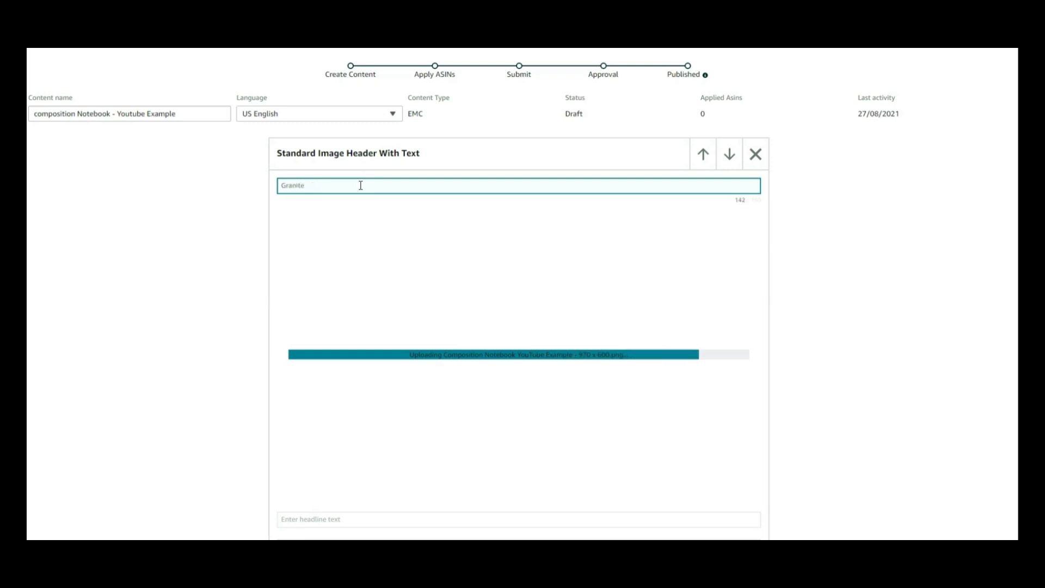
{"action": "type", "text": "C"}
{"action": "key", "text": "BackSpace"}
{"action": "key", "text": "BackSpace"}
{"action": "key", "text": "BackSpace"}
{"action": "key", "text": "BackSpace"}
{"action": "key", "text": "BackSpace"}
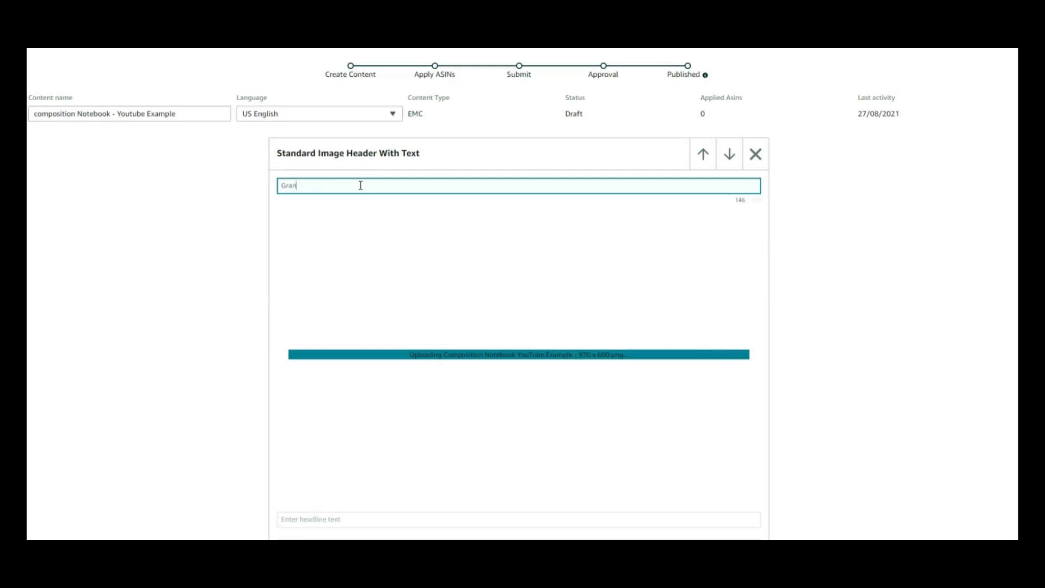
{"action": "key", "text": "BackSpace"}
{"action": "type", "text": "Marble Composi"}
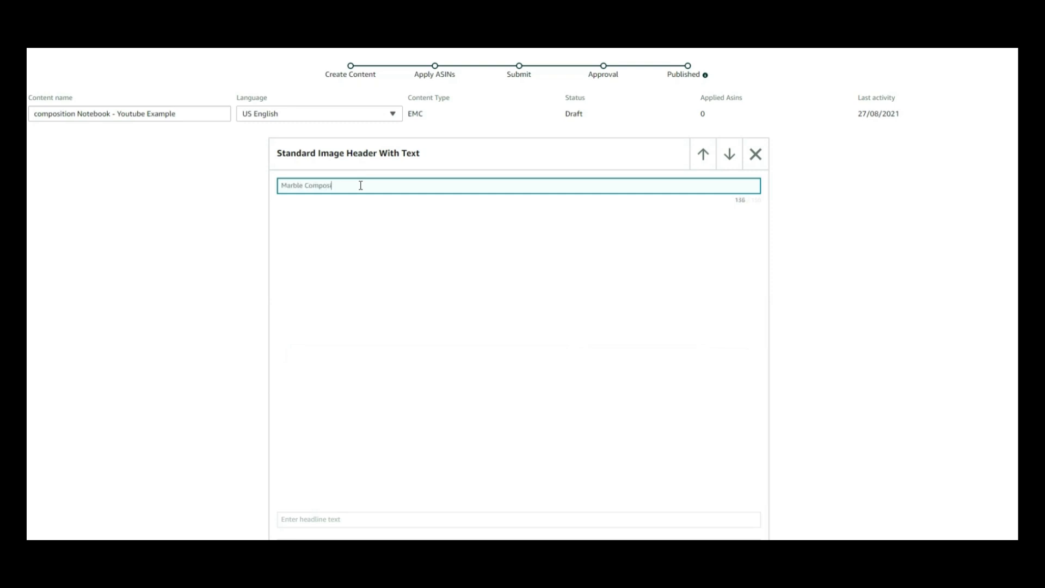
{"action": "type", "text": "tion Notebook"}
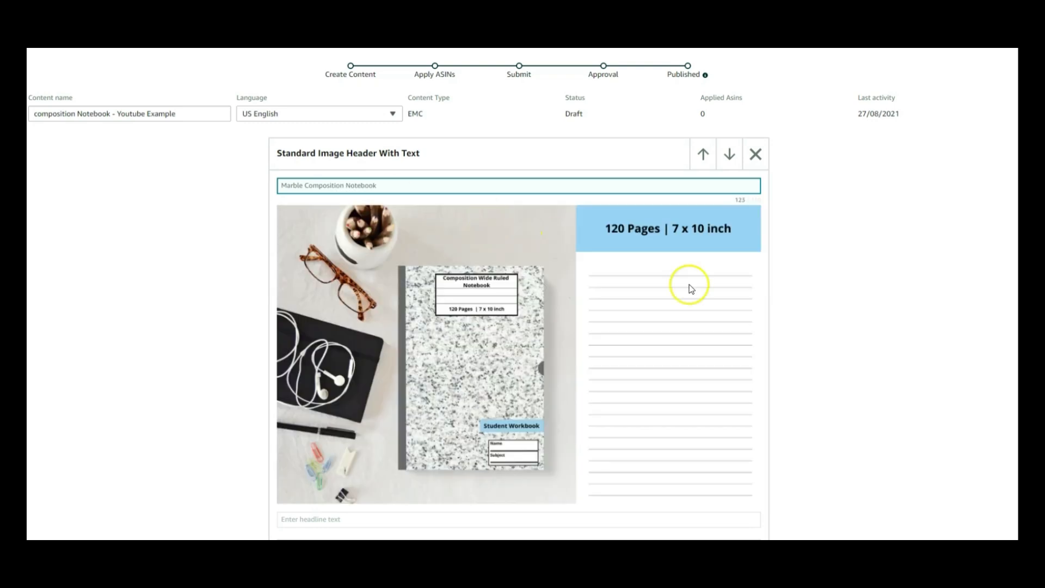
Set the headline below the image to "Marble 7 x 10 Composition Notebook" and fill the body text with the five bulleted product features from the Amazon listing.
{"action": "scroll", "coordinate": [799, 344], "scroll_direction": "down", "scroll_amount": 1}
{"action": "scroll", "coordinate": [799, 344], "scroll_direction": "down", "scroll_amount": 5}
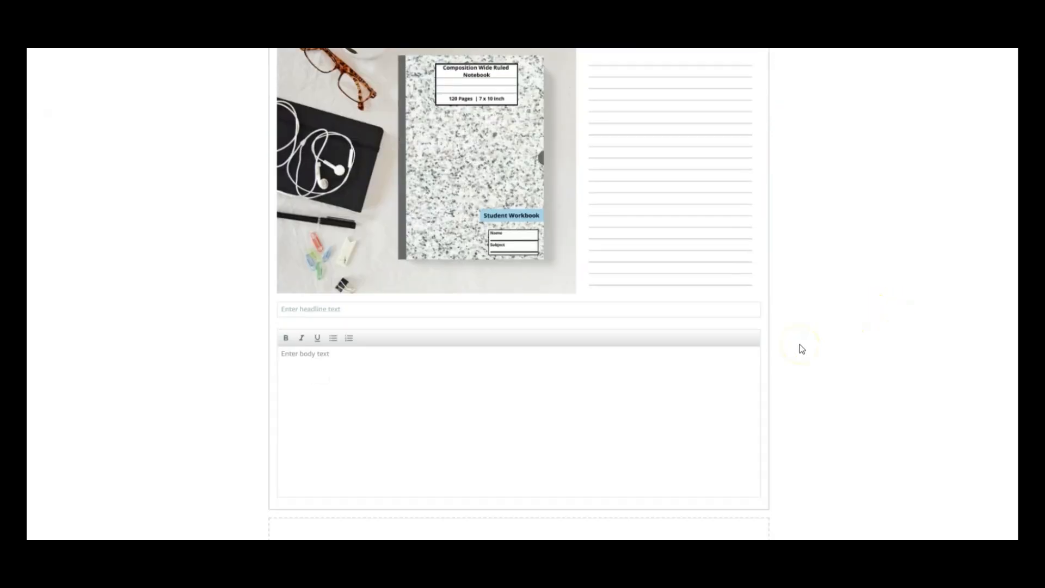
{"action": "left_click", "coordinate": [359, 256]}
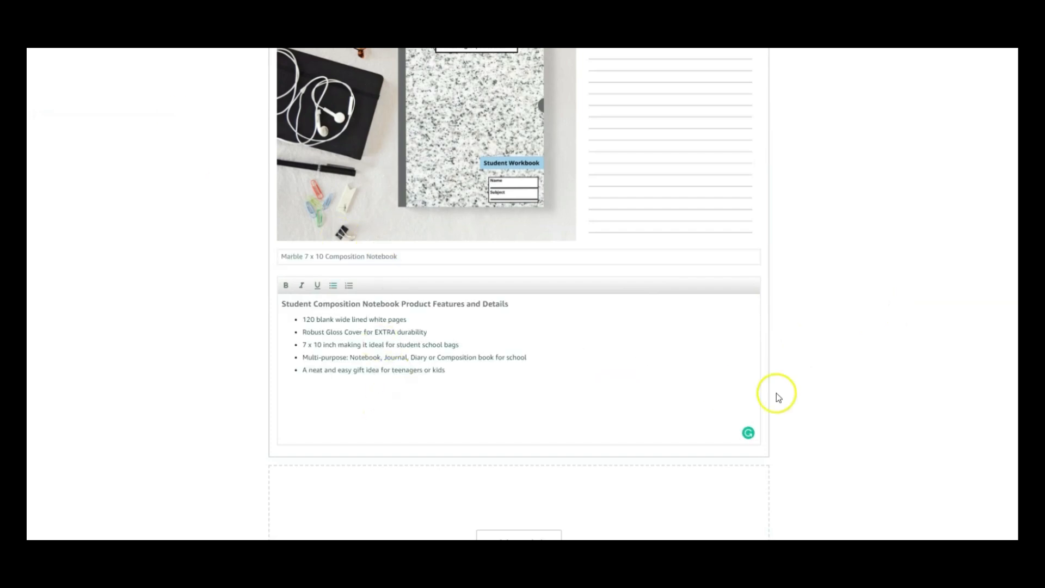
Proceed to the Apply ASINs stage and copy the ASIN from the product details on the notebook's Amazon page.
{"action": "scroll", "coordinate": [777, 394], "scroll_direction": "down", "scroll_amount": 3}
{"action": "scroll", "coordinate": [779, 380], "scroll_direction": "up", "scroll_amount": 4}
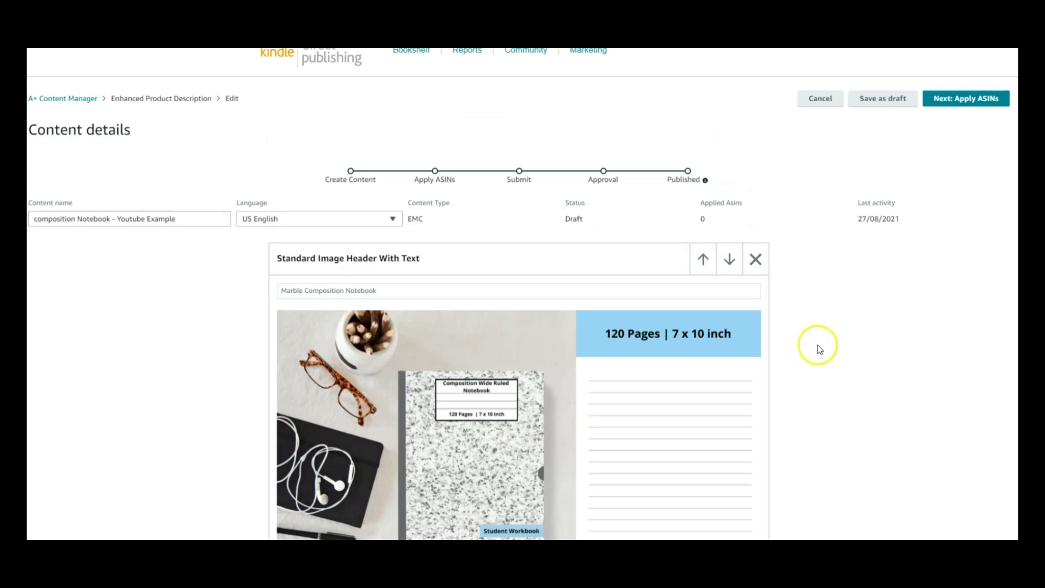
{"action": "scroll", "coordinate": [746, 362], "scroll_direction": "up", "scroll_amount": 2}
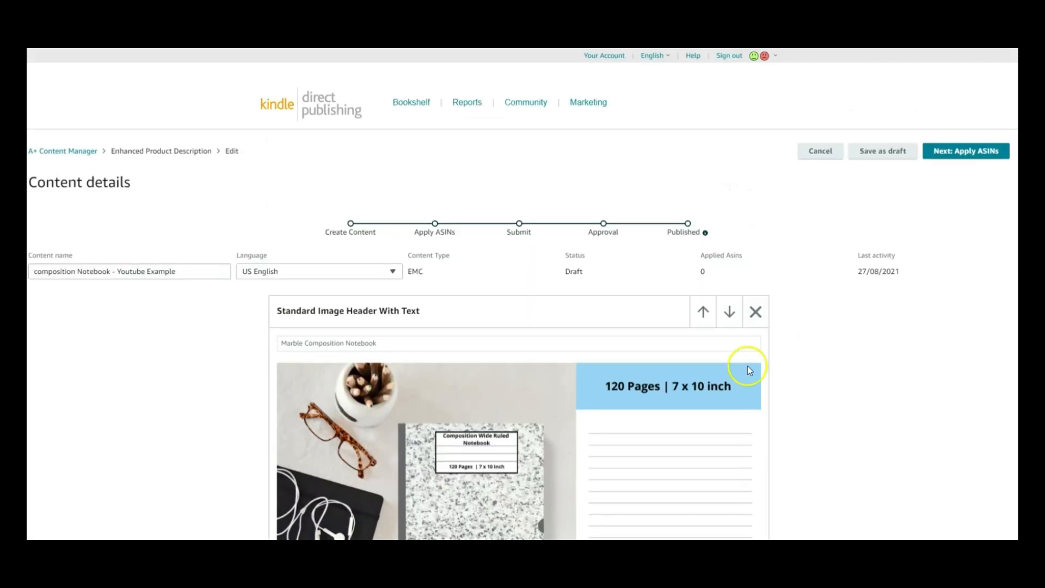
{"action": "left_click", "coordinate": [952, 158]}
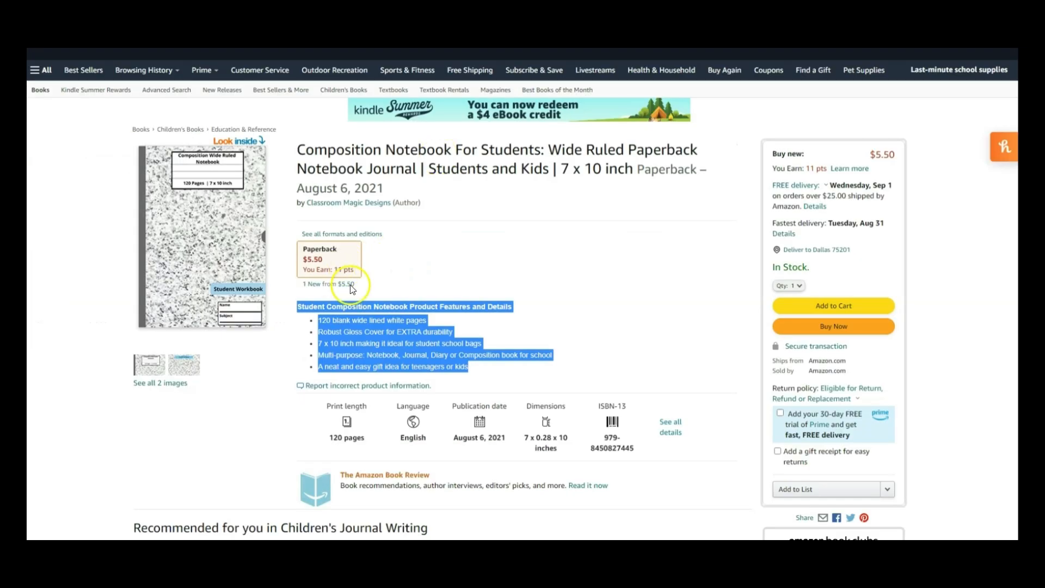
{"action": "scroll", "coordinate": [615, 274], "scroll_direction": "down", "scroll_amount": 2}
{"action": "scroll", "coordinate": [615, 273], "scroll_direction": "down", "scroll_amount": 10}
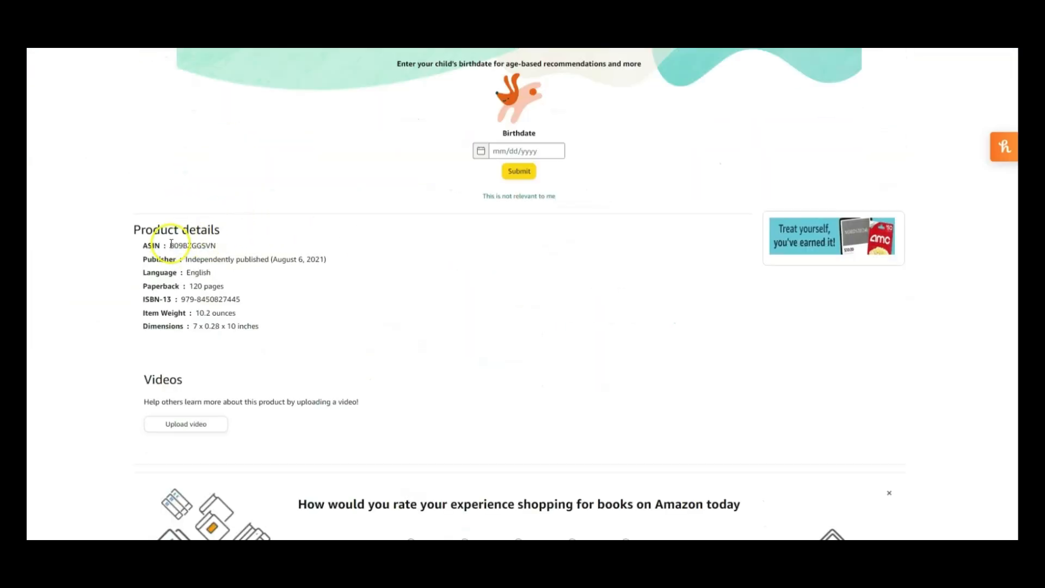
{"action": "double_click", "coordinate": [229, 246]}
{"action": "key", "text": "ctrl+c"}
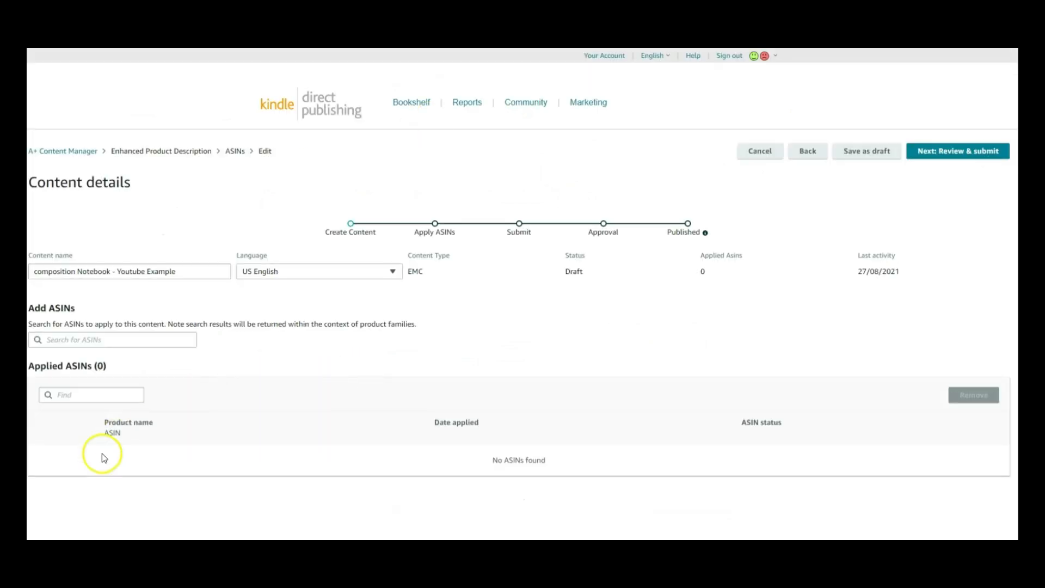
Find the notebook by its copied ASIN B09BZGGSVN, apply the content to it and continue to the review stage.
{"action": "left_click", "coordinate": [80, 338]}
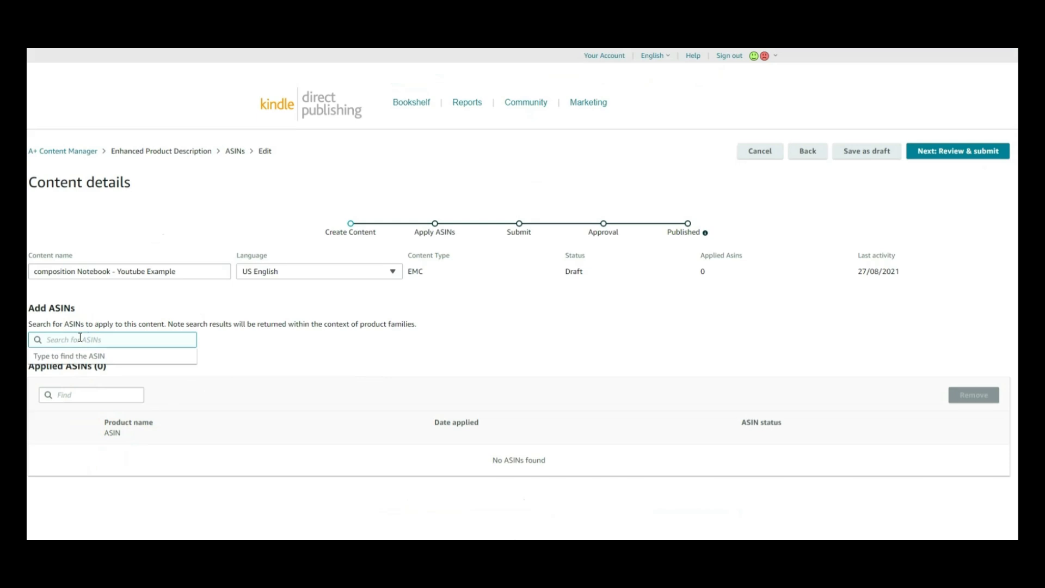
{"action": "key", "text": "ctrl+v"}
{"action": "left_click", "coordinate": [85, 341]}
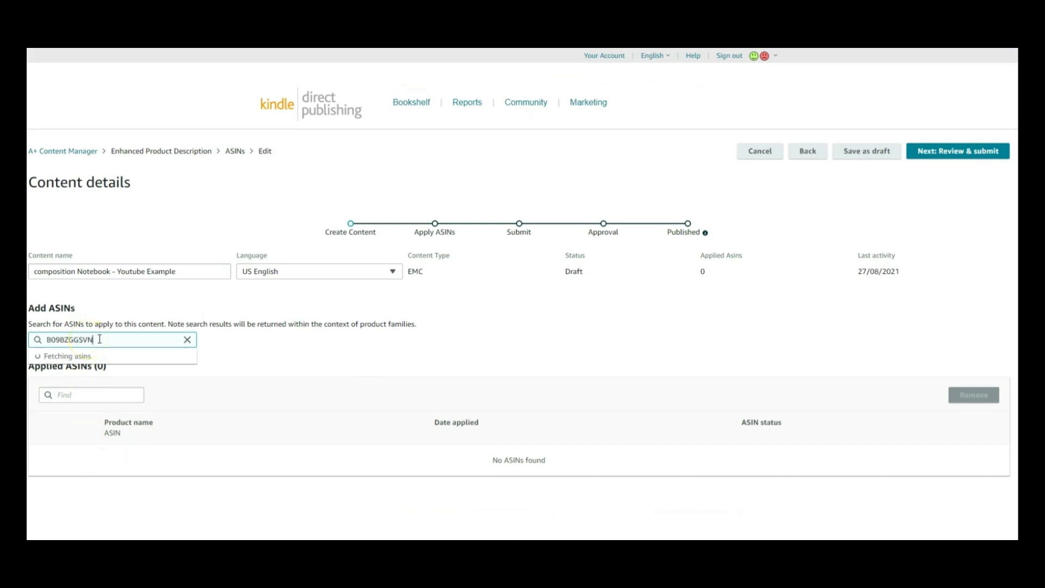
{"action": "left_click", "coordinate": [87, 367]}
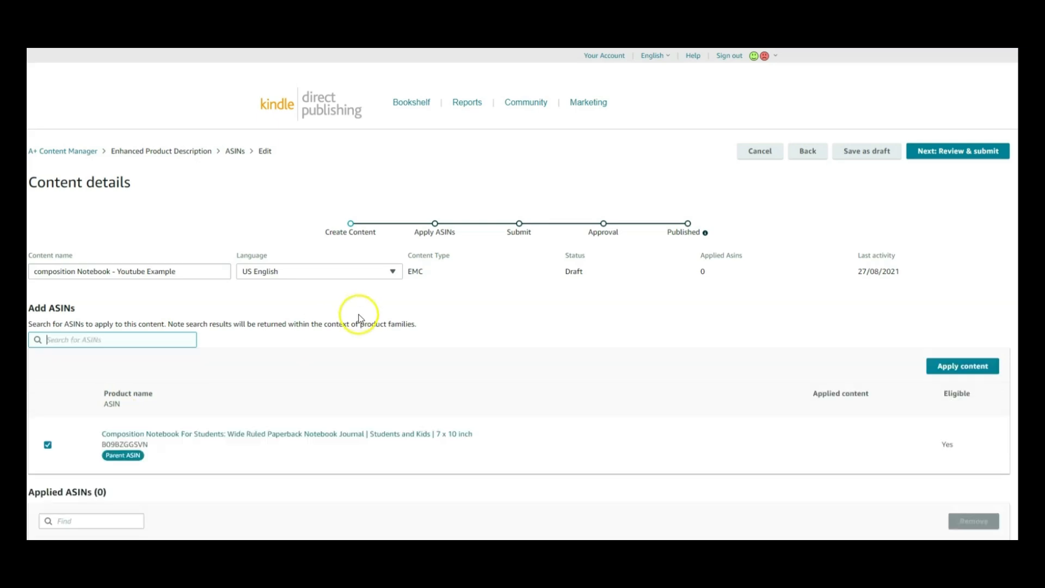
{"action": "left_click", "coordinate": [956, 369]}
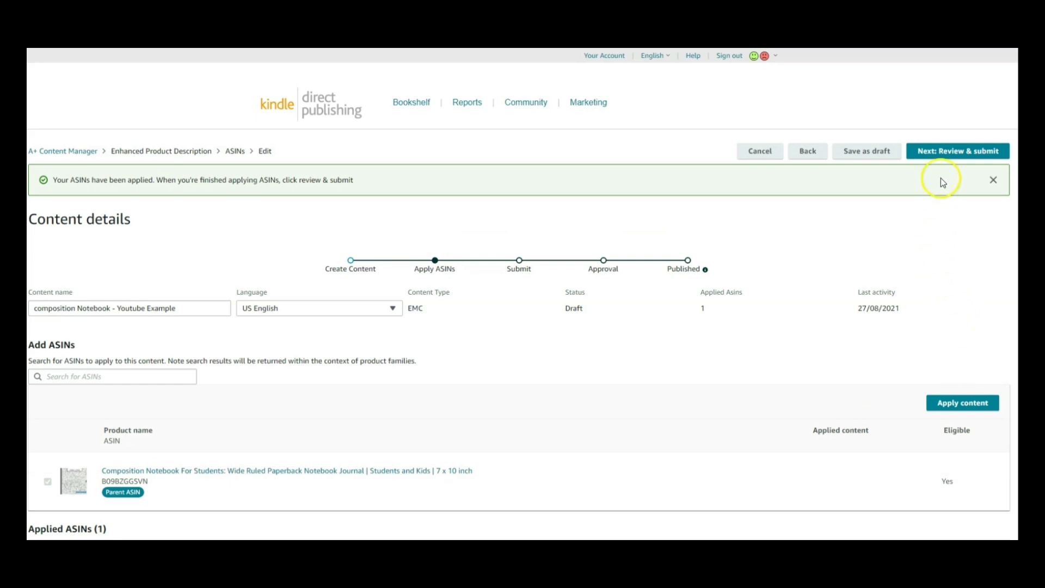
{"action": "left_click", "coordinate": [952, 154]}
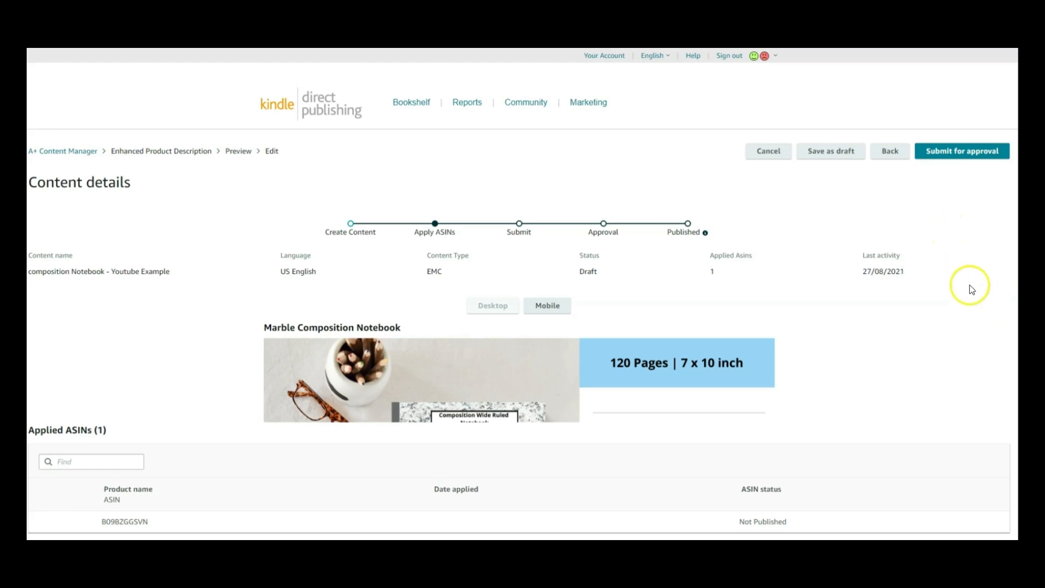
Examine the desktop preview of the A+ content, including the header image, both headlines and the bulleted features.
{"action": "scroll", "coordinate": [937, 230], "scroll_direction": "down", "scroll_amount": 2}
{"action": "scroll", "coordinate": [939, 233], "scroll_direction": "up", "scroll_amount": 2}
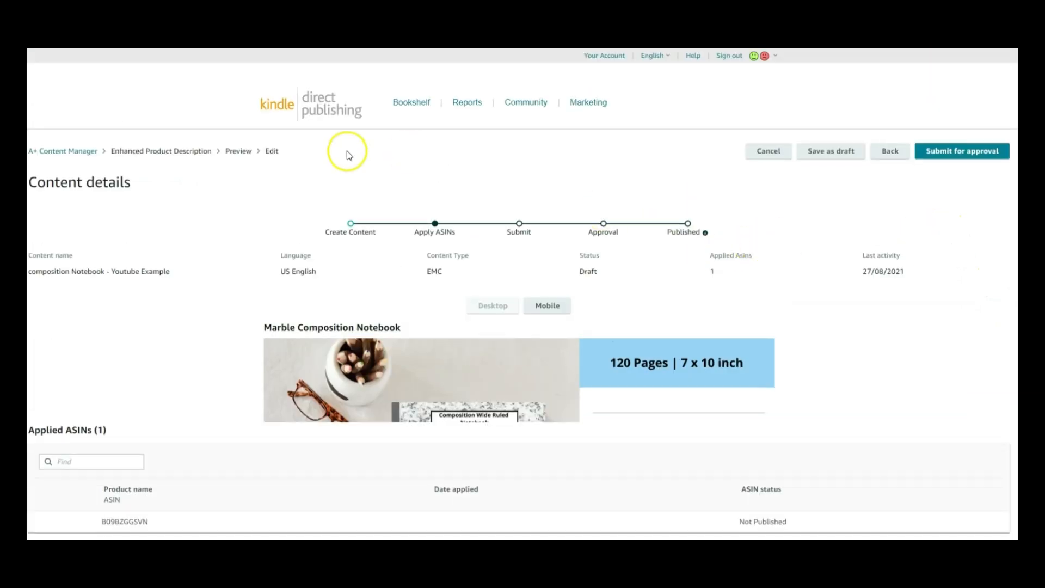
{"action": "scroll", "coordinate": [188, 293], "scroll_direction": "down", "scroll_amount": 6}
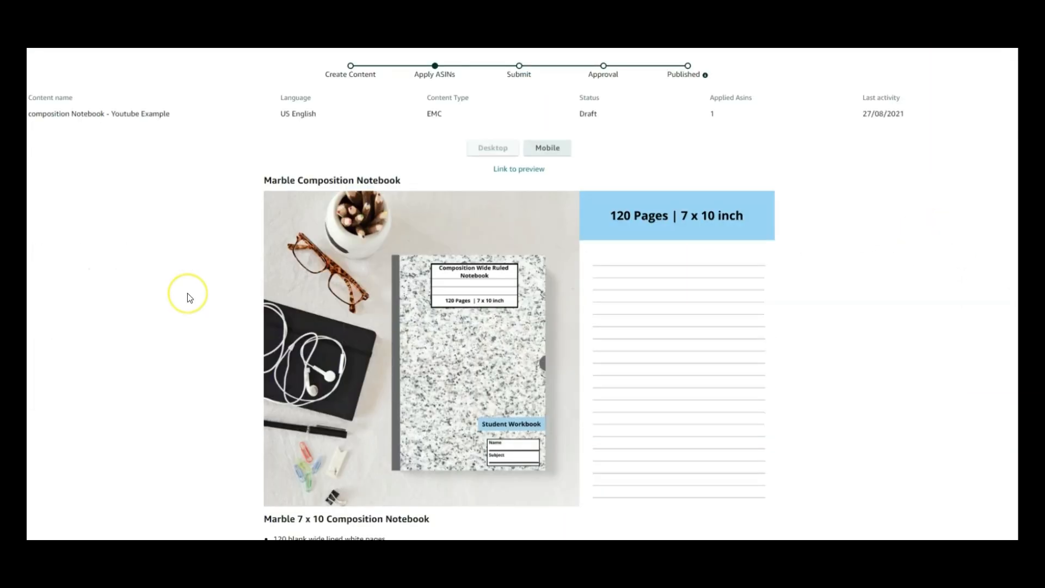
{"action": "scroll", "coordinate": [187, 293], "scroll_direction": "up", "scroll_amount": 5}
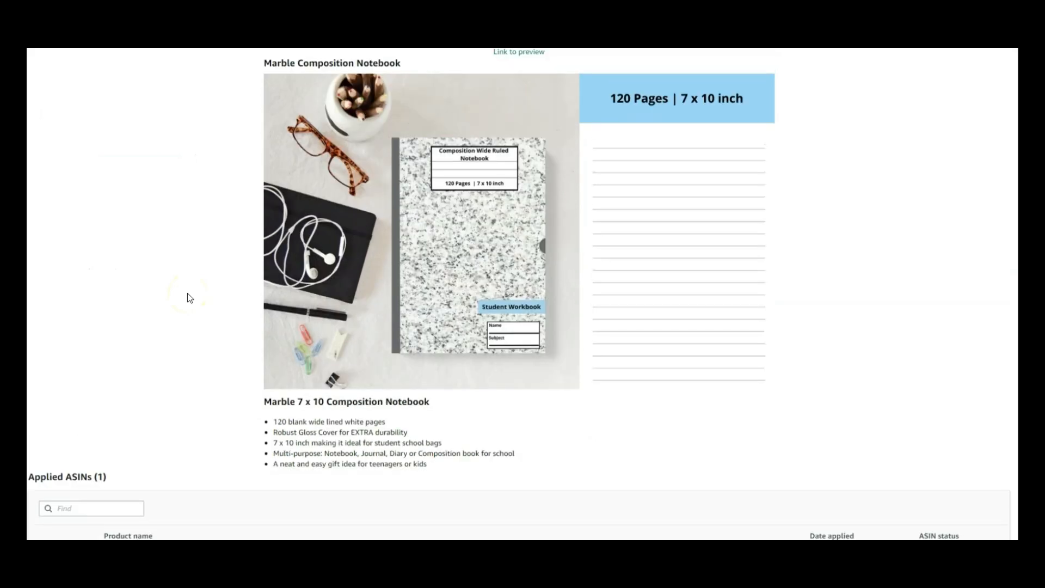
{"action": "scroll", "coordinate": [188, 298], "scroll_direction": "up", "scroll_amount": 1}
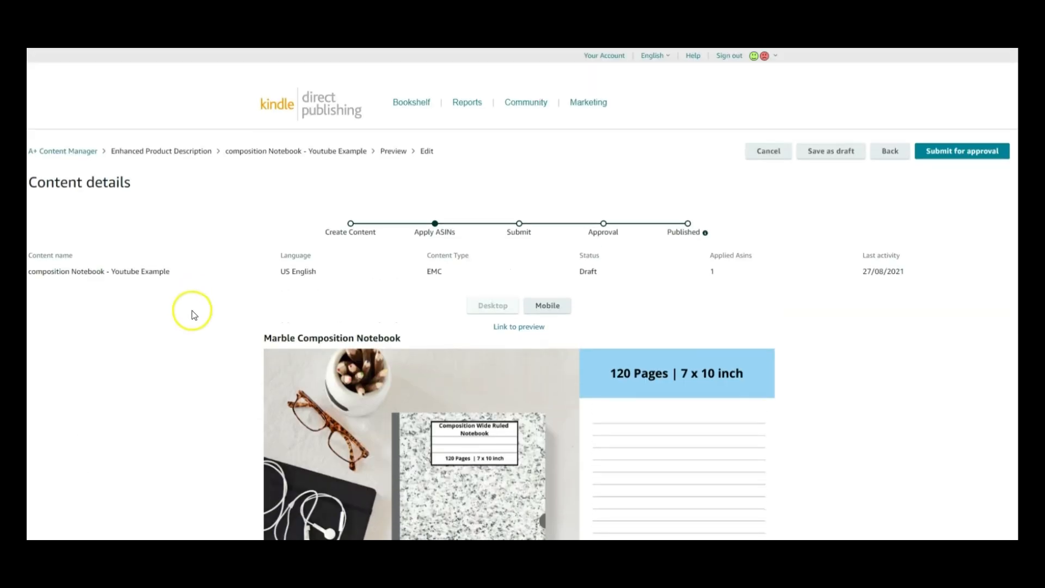
{"action": "scroll", "coordinate": [194, 313], "scroll_direction": "down", "scroll_amount": 3}
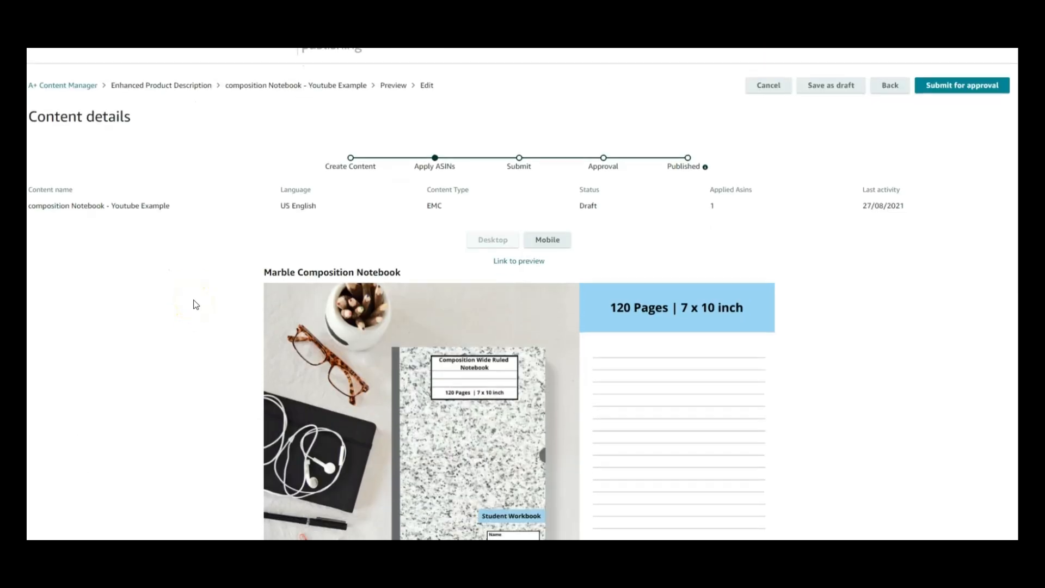
{"action": "scroll", "coordinate": [196, 305], "scroll_direction": "down", "scroll_amount": 2}
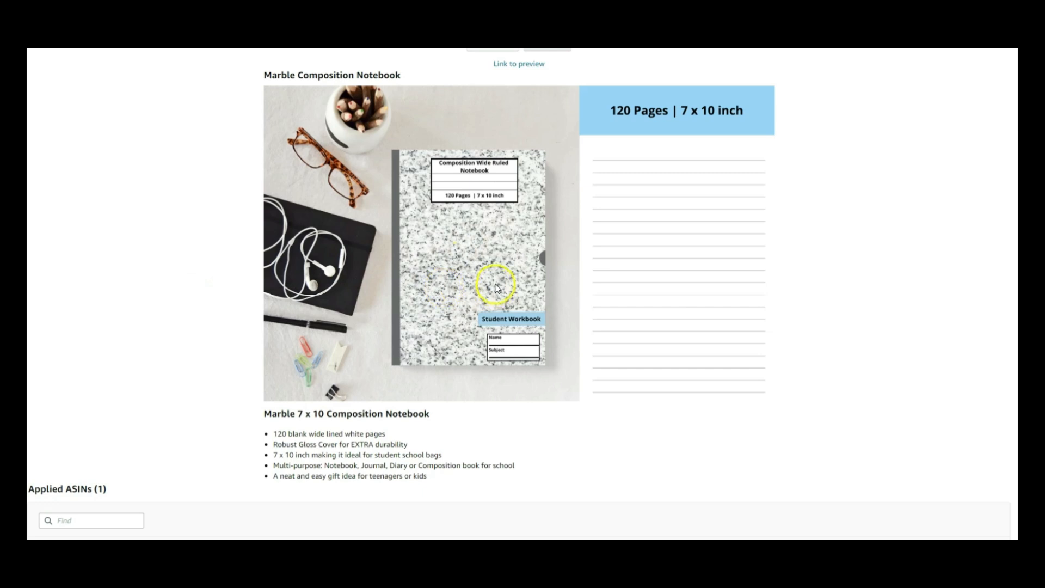
Submit the A+ content for approval and confirm the submission.
{"action": "scroll", "coordinate": [837, 294], "scroll_direction": "up", "scroll_amount": 4}
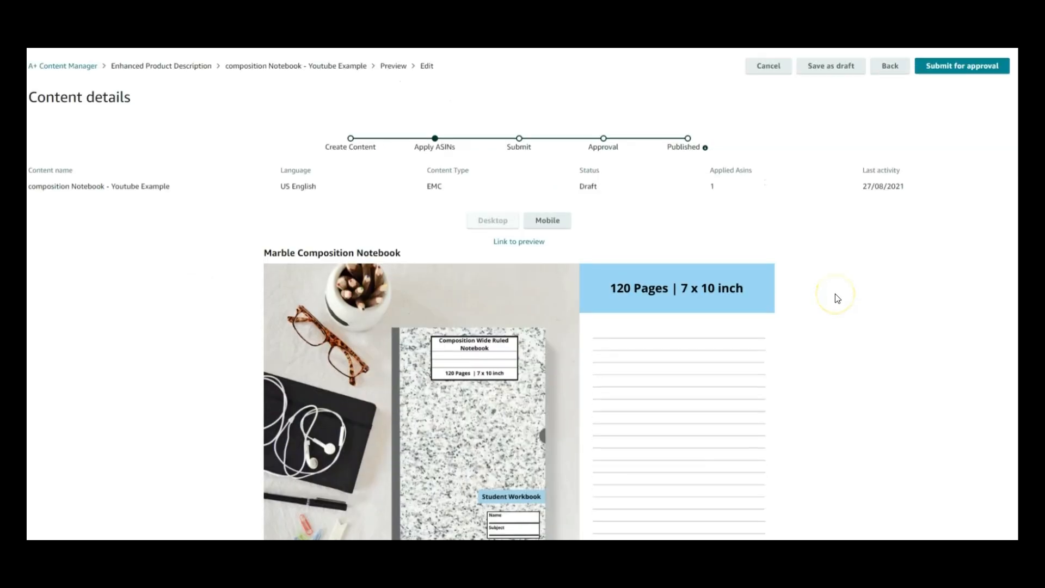
{"action": "scroll", "coordinate": [837, 298], "scroll_direction": "up", "scroll_amount": 2}
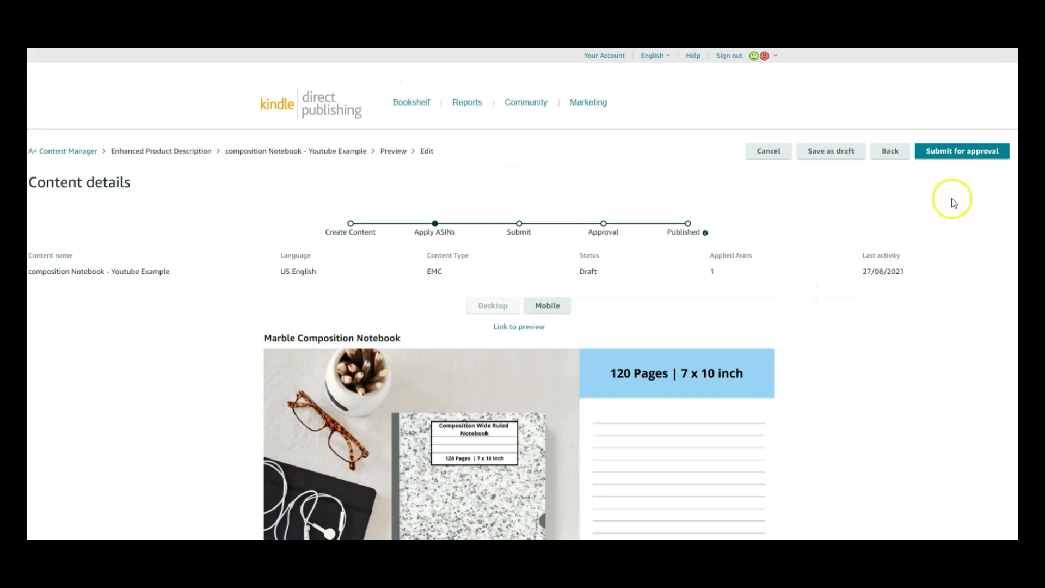
{"action": "left_click", "coordinate": [961, 151]}
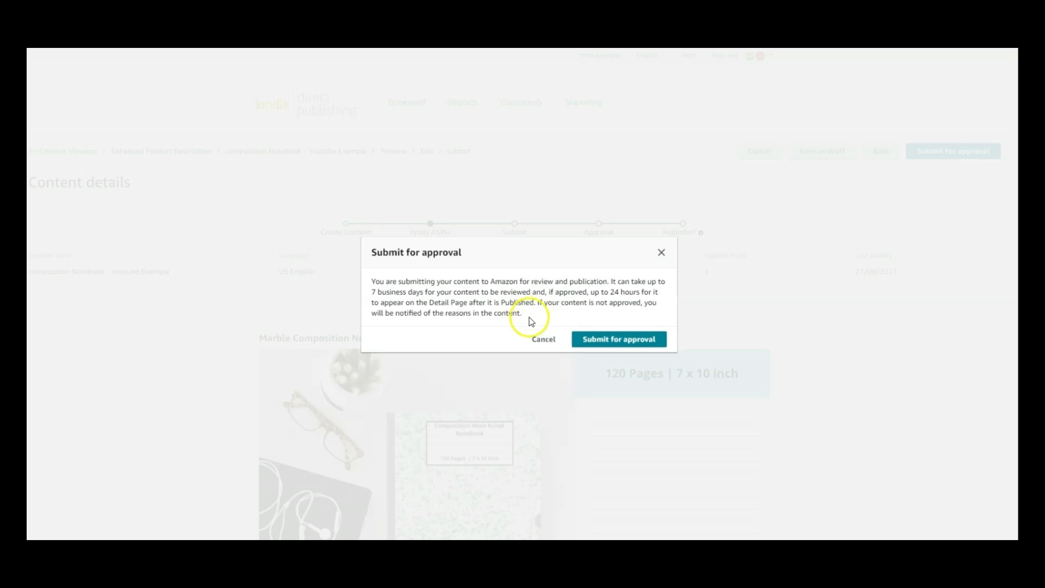
{"action": "left_click", "coordinate": [632, 341]}
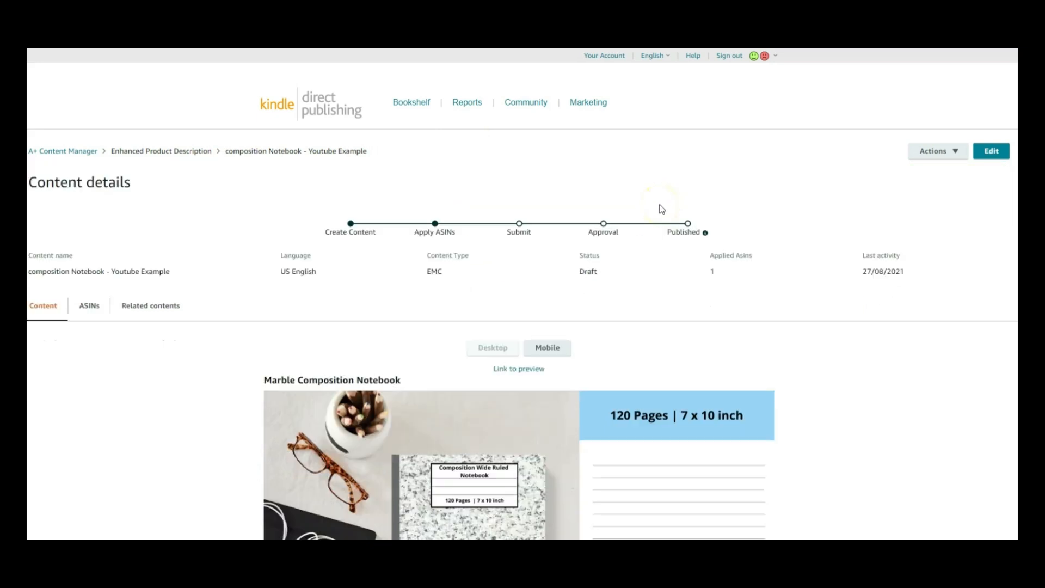
Review the submitted content's details and preview, and examine the "From the Publisher" section on the notebook's Amazon product page.
{"action": "scroll", "coordinate": [748, 206], "scroll_direction": "down", "scroll_amount": 1}
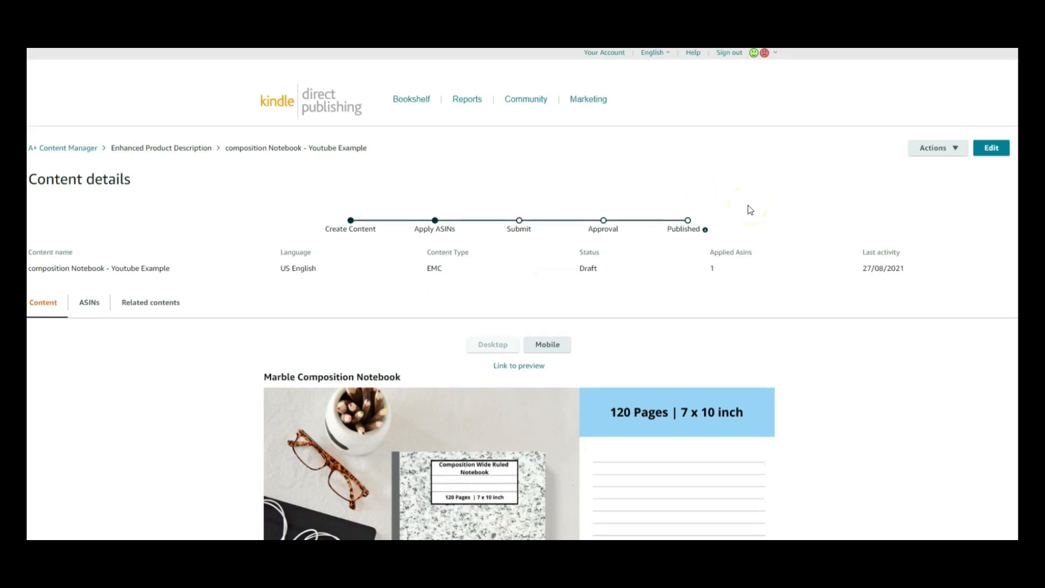
{"action": "scroll", "coordinate": [748, 206], "scroll_direction": "up", "scroll_amount": 1}
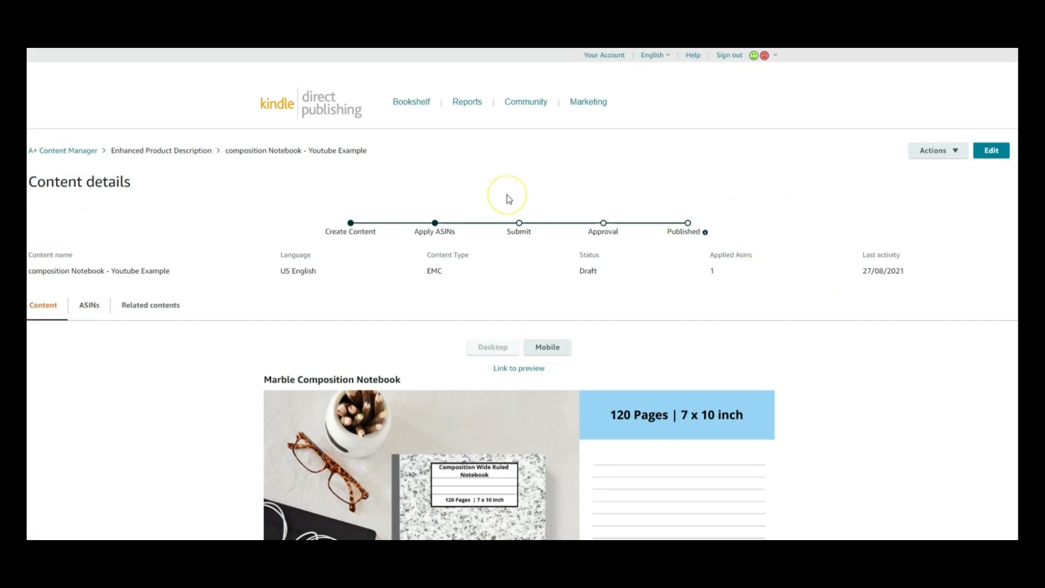
{"action": "scroll", "coordinate": [506, 195], "scroll_direction": "down", "scroll_amount": 4}
{"action": "scroll", "coordinate": [507, 197], "scroll_direction": "down", "scroll_amount": 3}
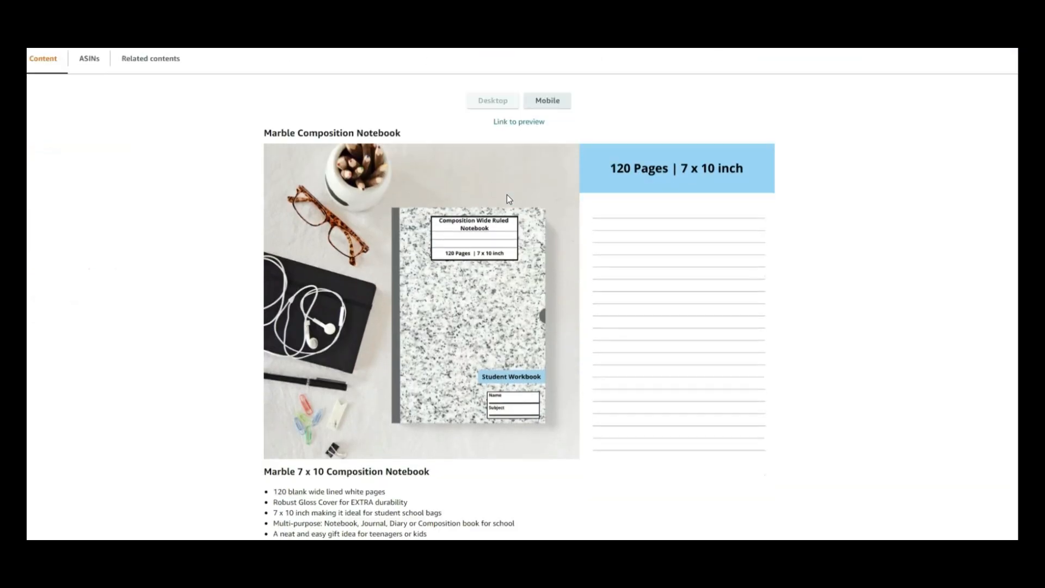
{"action": "scroll", "coordinate": [507, 197], "scroll_direction": "up", "scroll_amount": 1}
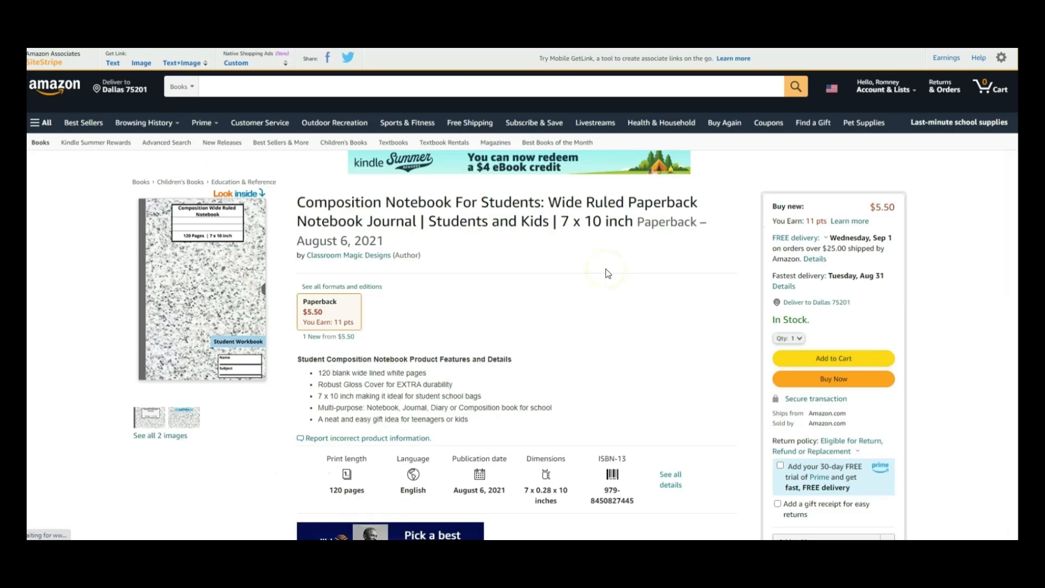
{"action": "scroll", "coordinate": [608, 272], "scroll_direction": "down", "scroll_amount": 15}
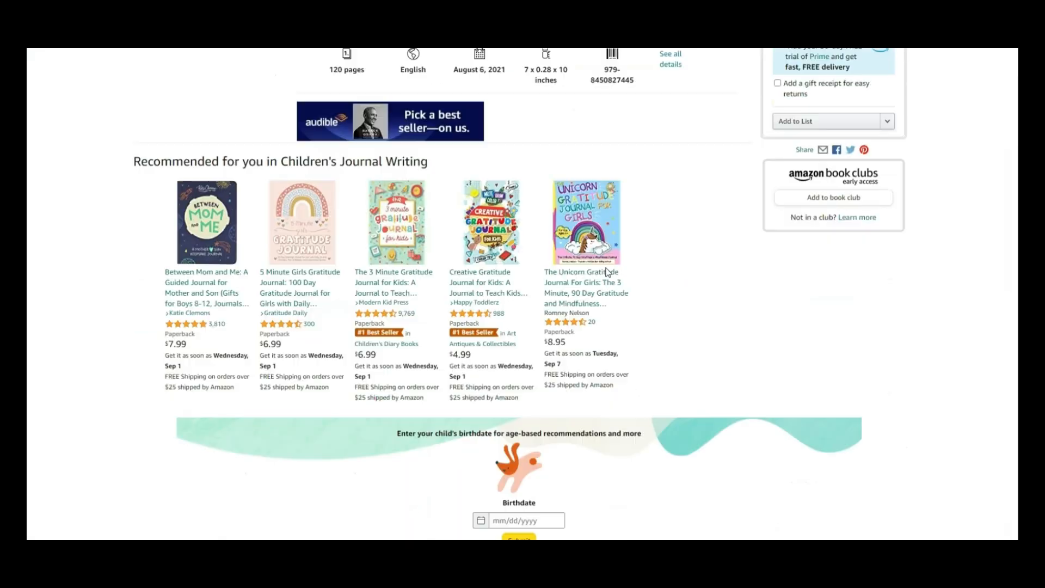
{"action": "scroll", "coordinate": [608, 272], "scroll_direction": "down", "scroll_amount": 2}
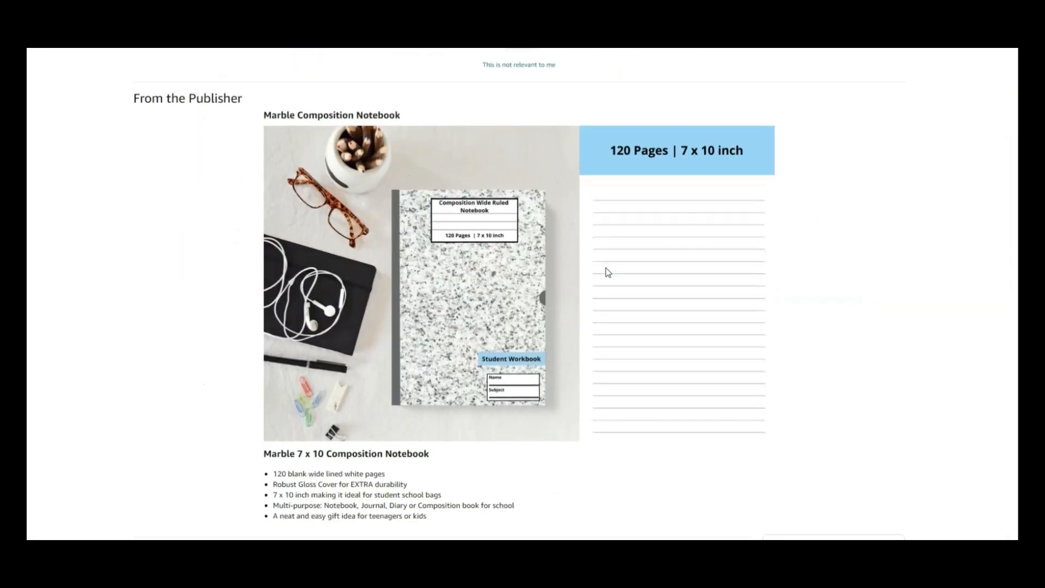
{"action": "scroll", "coordinate": [824, 274], "scroll_direction": "up", "scroll_amount": 1}
{"action": "scroll", "coordinate": [825, 274], "scroll_direction": "down", "scroll_amount": 1}
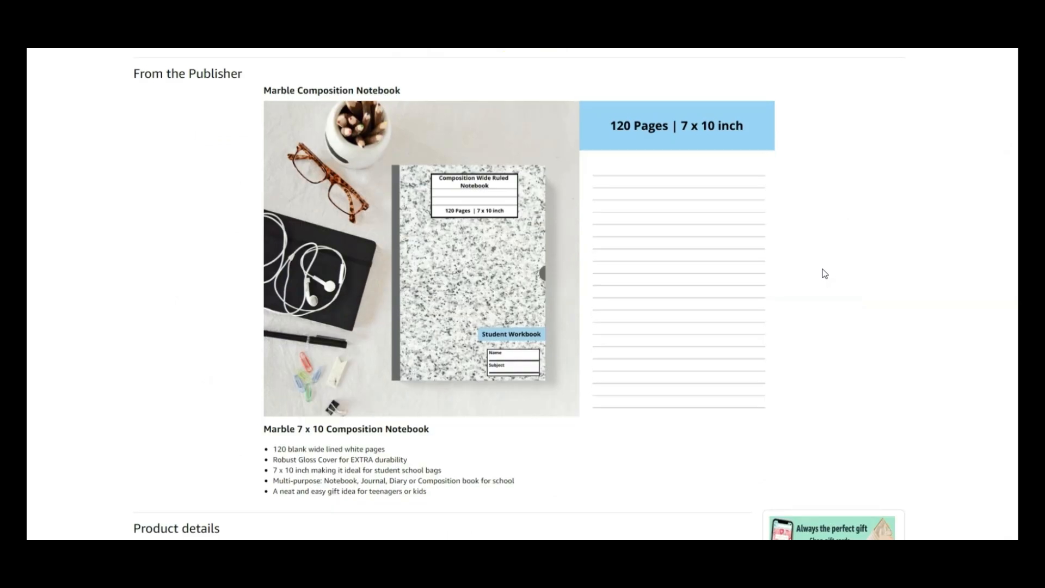